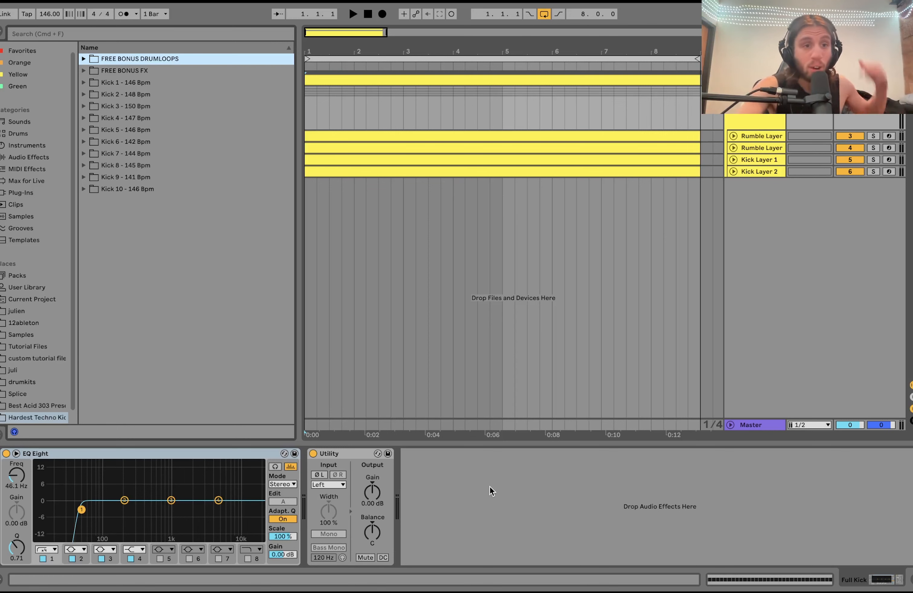
Step: Raise the preview volume to 6.0 dB and audition Kick 1 Full Kick.wav from the Kick 1 - 146 Bpm folder
left_click(84, 86)
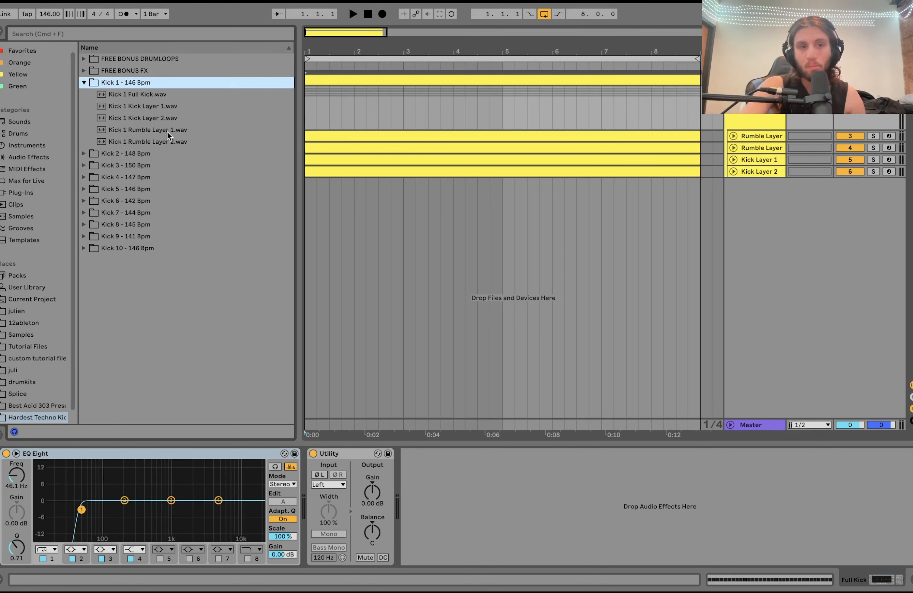
left_click_drag(888, 425, 889, 409)
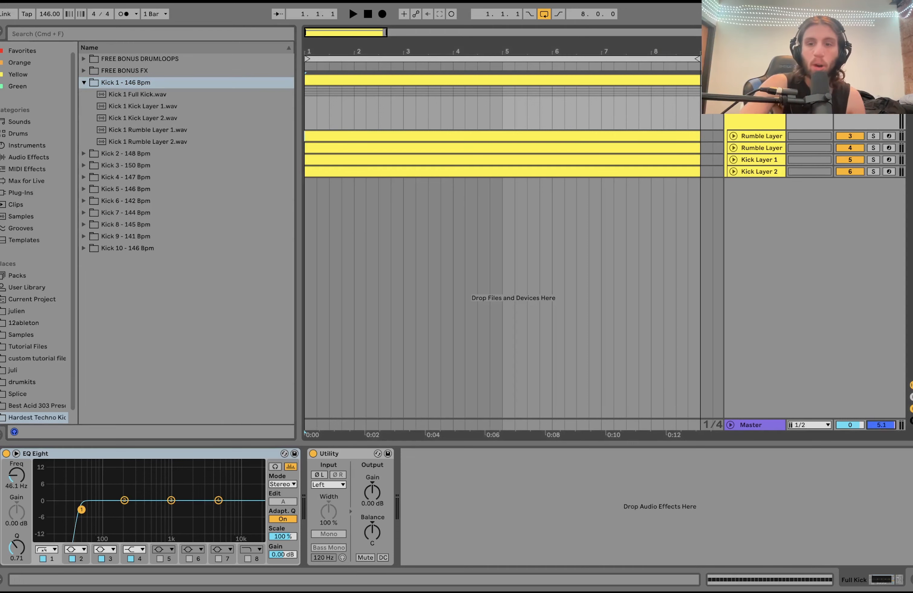
left_click(148, 95)
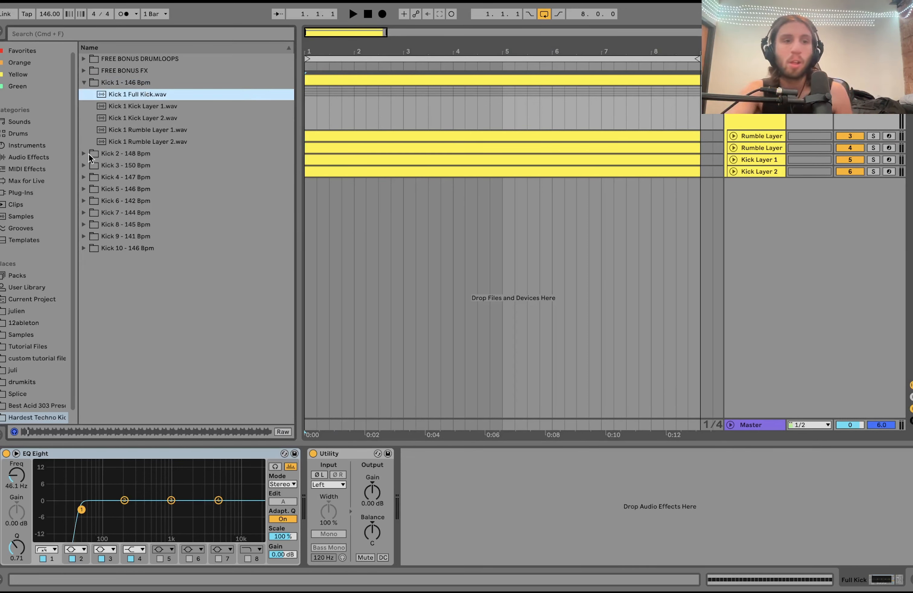
Step: Audition the full kick samples in the Kick 2 - 148 Bpm and Kick 6 - 142 Bpm folders
left_click(88, 153)
left_click(134, 110)
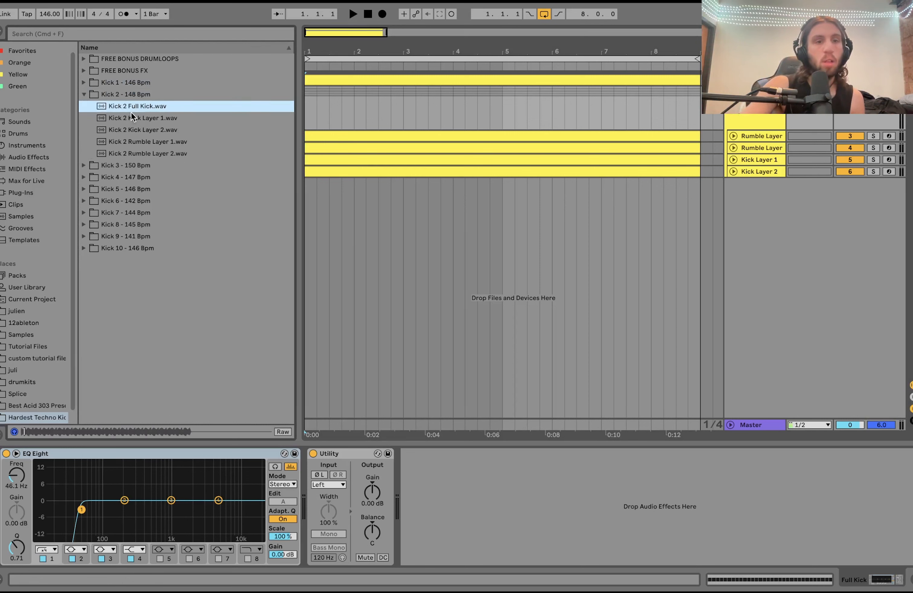
left_click(83, 200)
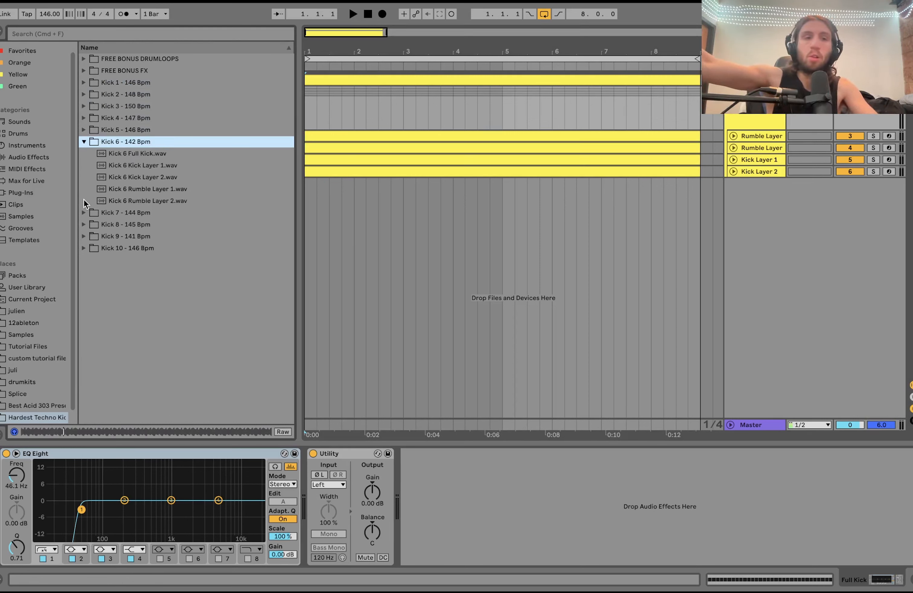
left_click(112, 153)
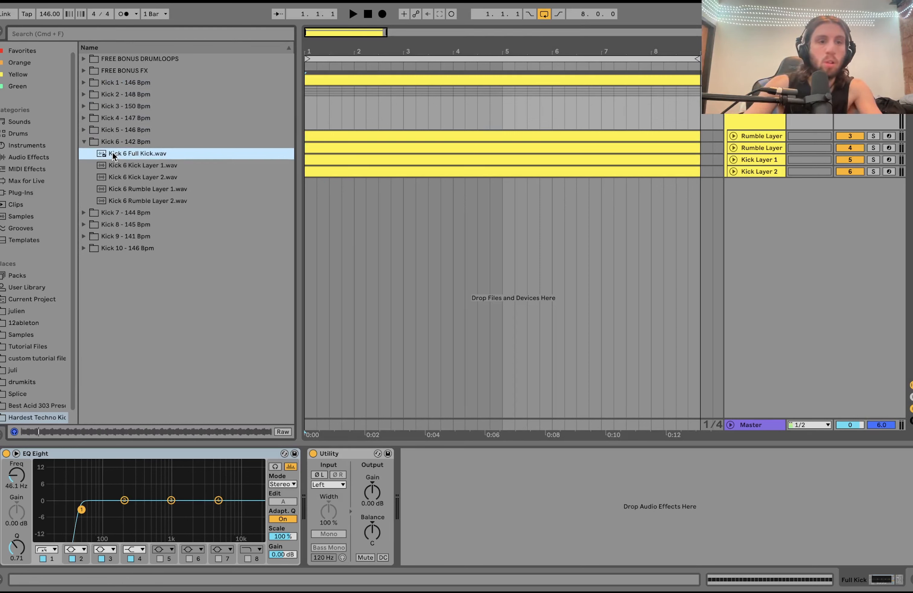
key("Up")
key("Up")
key("Right")
key("Down")
Step: Audition the full kick samples in the Kick 7 - 144 Bpm and Kick 8 - 145 Bpm folders
left_click(83, 212)
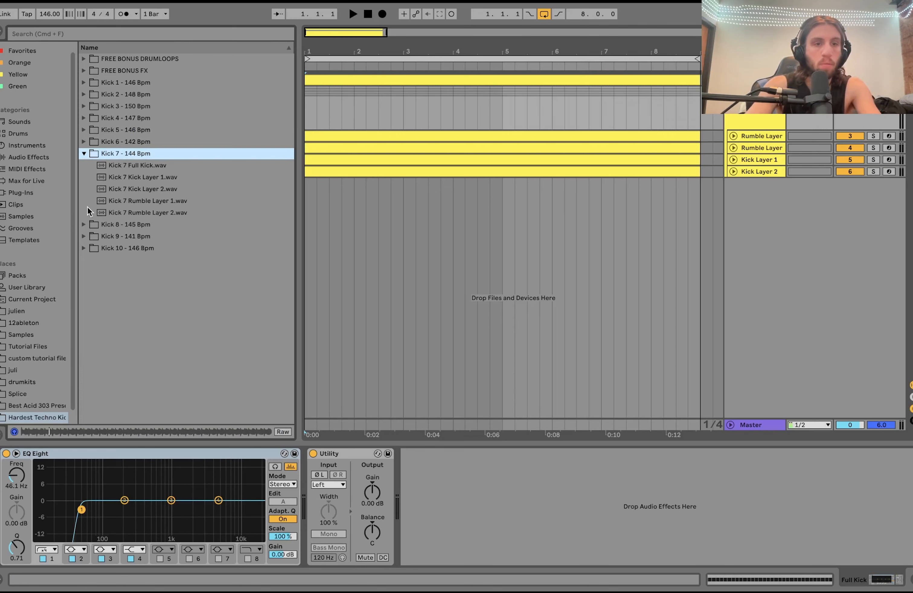
left_click(126, 168)
left_click(84, 223)
left_click(126, 177)
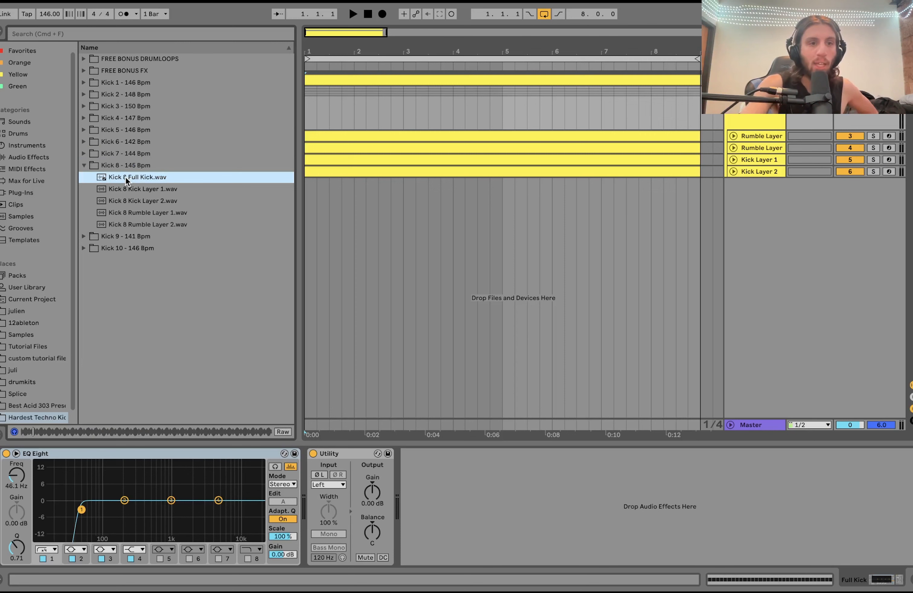
Step: Audition FX 3.wav from the bonus FX folder and Loop 1.wav from the bonus drumloops, then collapse the drumloops folder
left_click(85, 71)
left_click(97, 107)
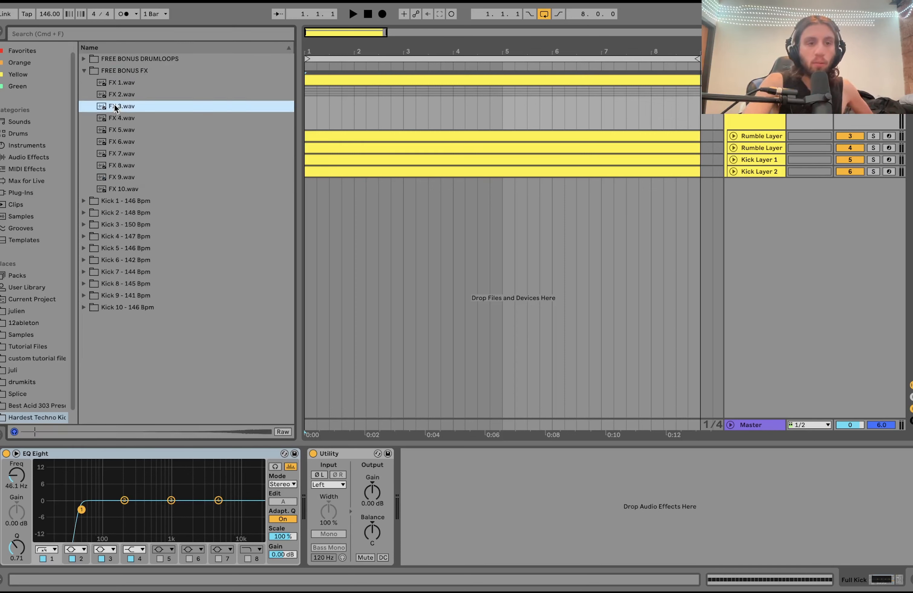
left_click(84, 59)
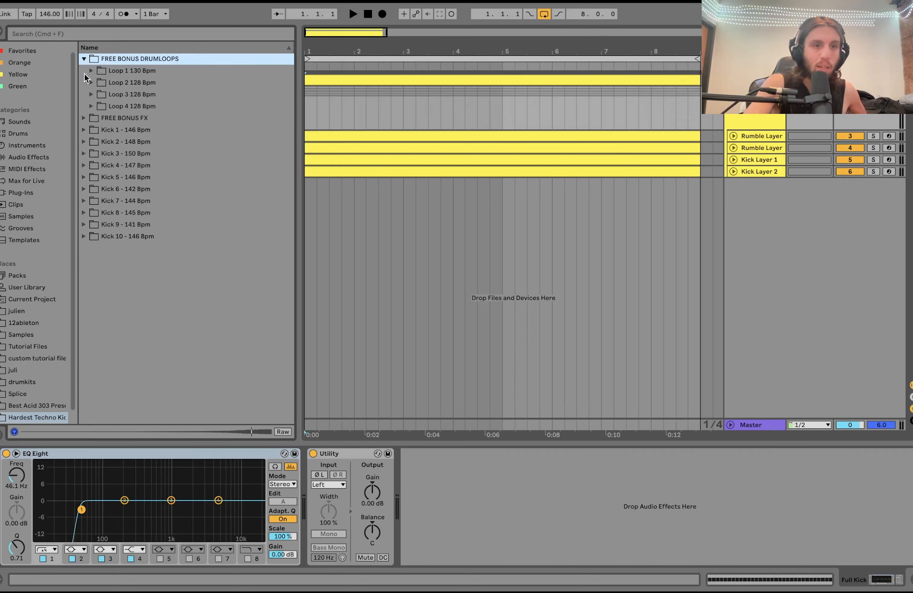
left_click(91, 71)
left_click(127, 141)
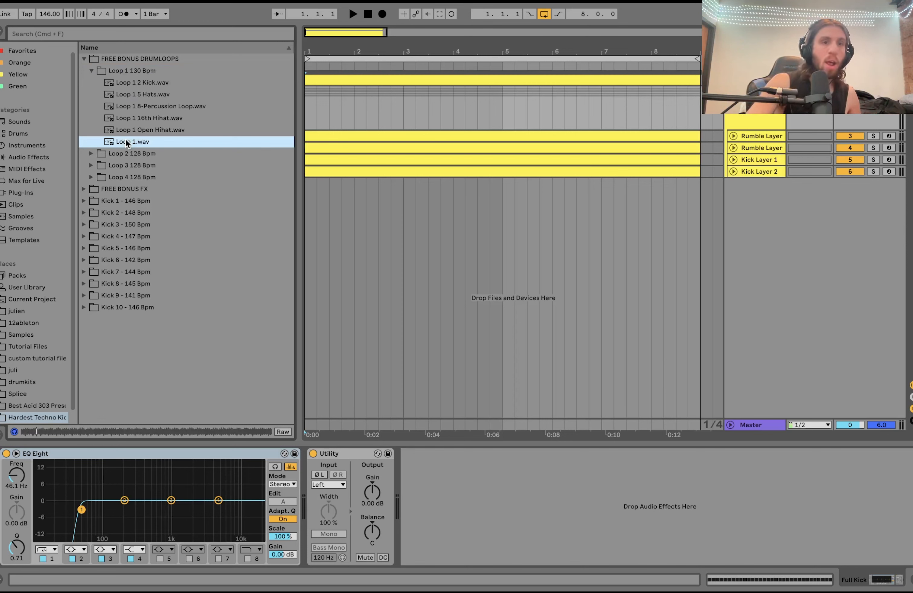
left_click(84, 59)
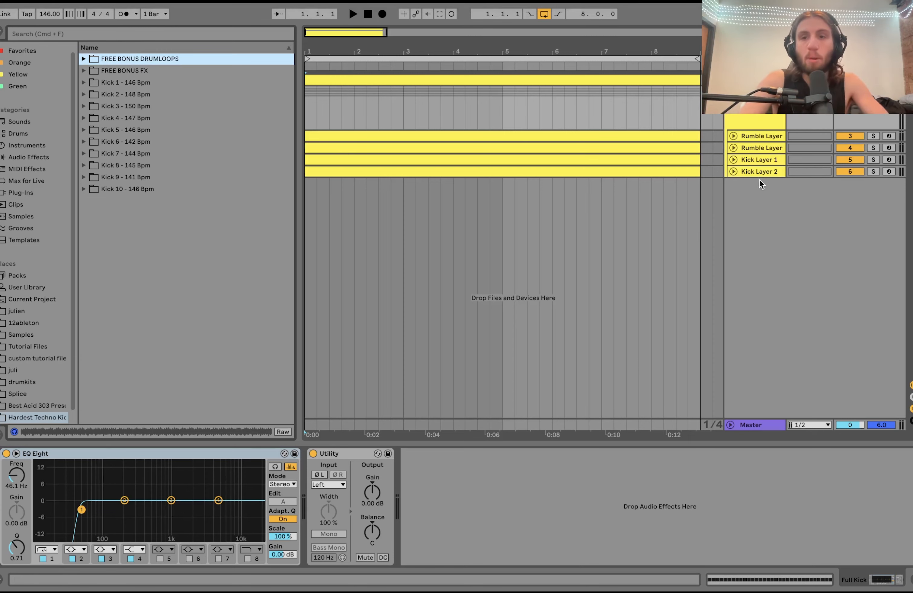
Step: Expand and solo the Kick Layer 1 track, and play it in full and with only its kick 47 chain soloed
left_click(748, 161)
left_click(733, 161)
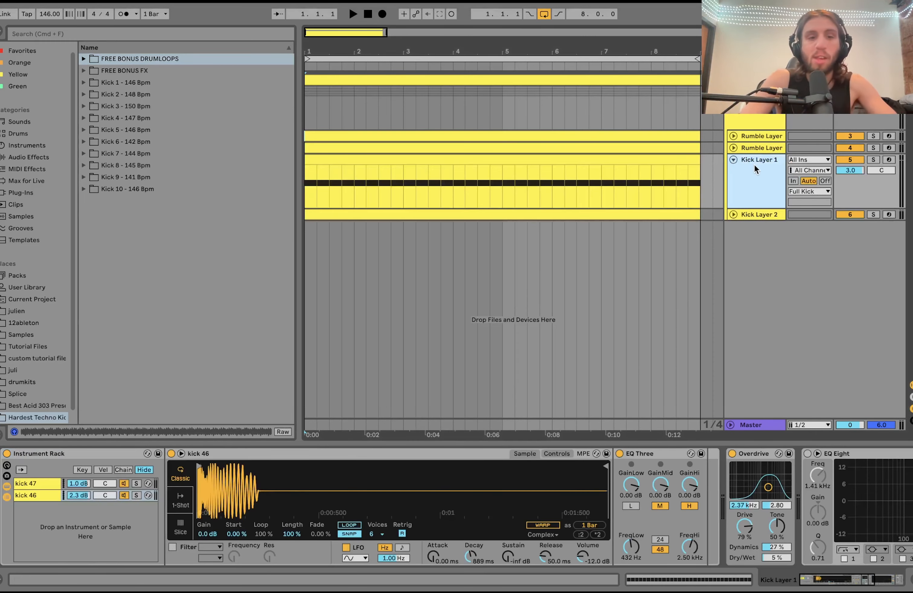
left_click(874, 159)
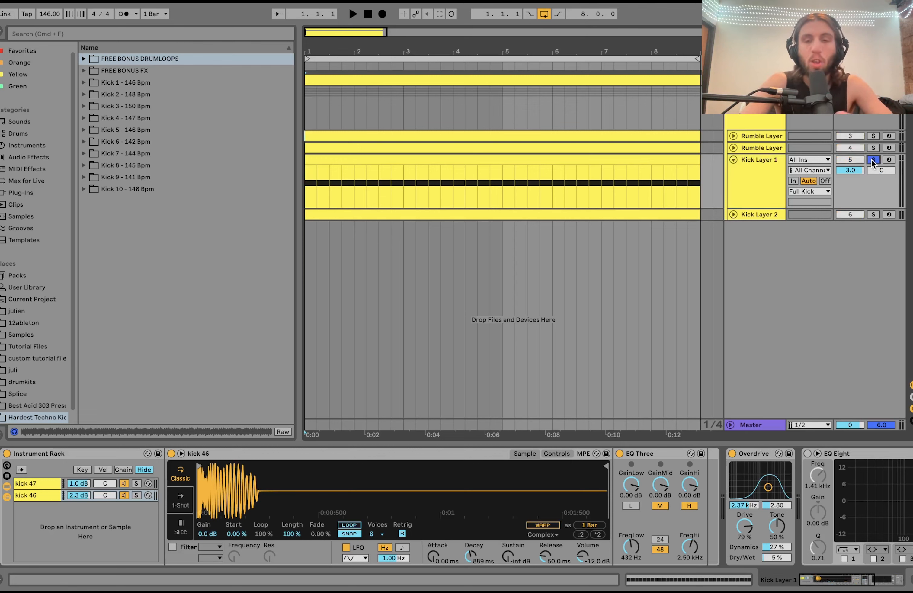
left_click(765, 181)
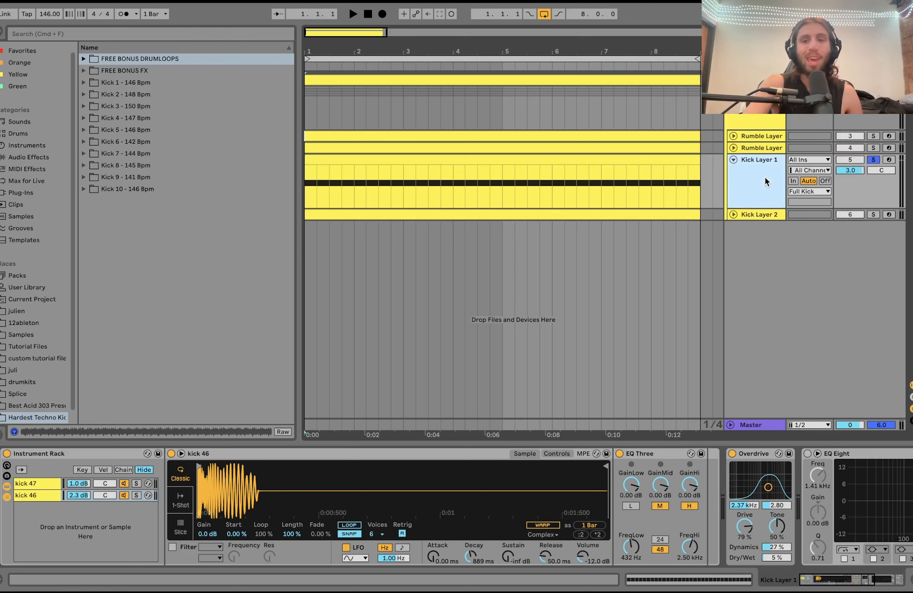
key("space")
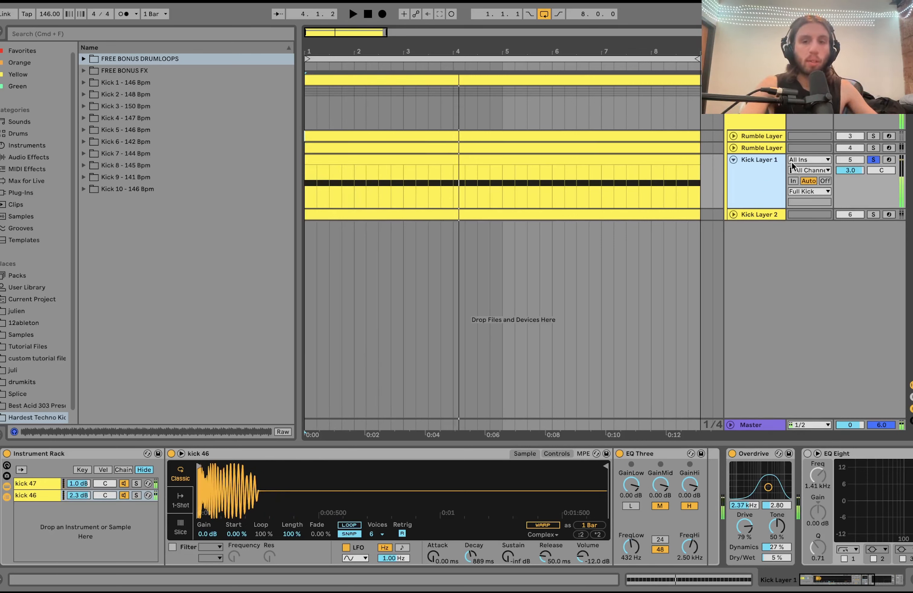
left_click(135, 483)
key("space")
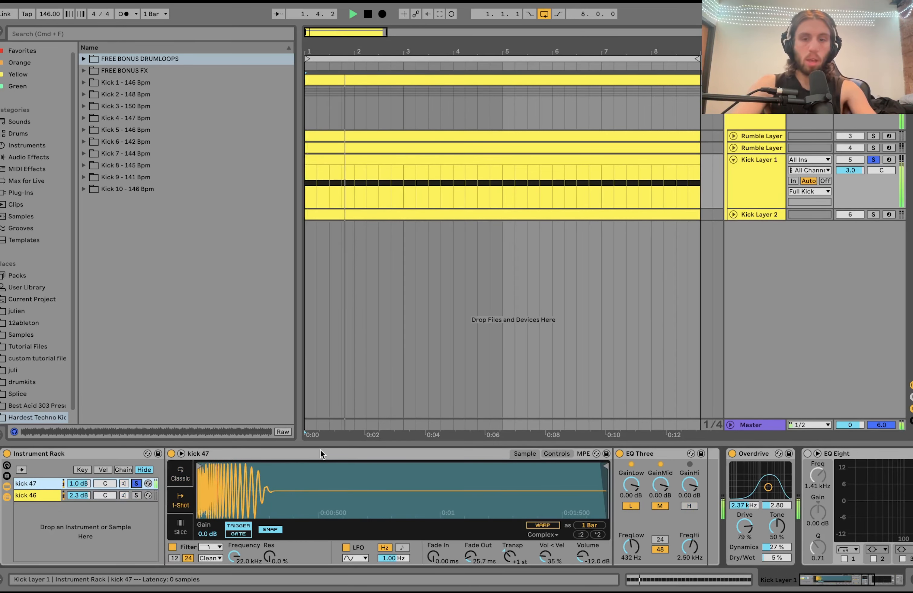
Step: Bypass Overdrive and delete the EQ Eight following it on Kick Layer 1, and play the track
left_click(733, 453)
left_click(843, 454)
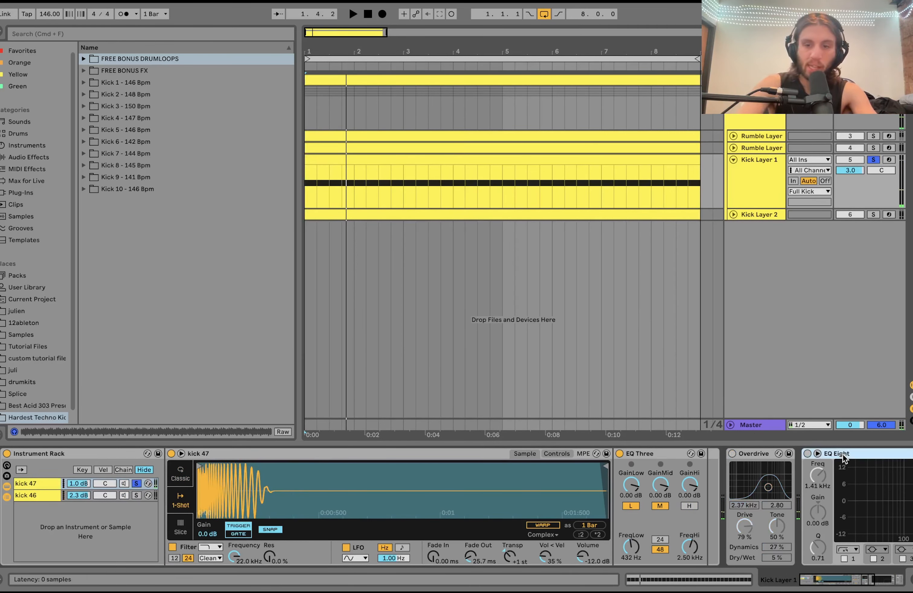
key("Delete")
key("space")
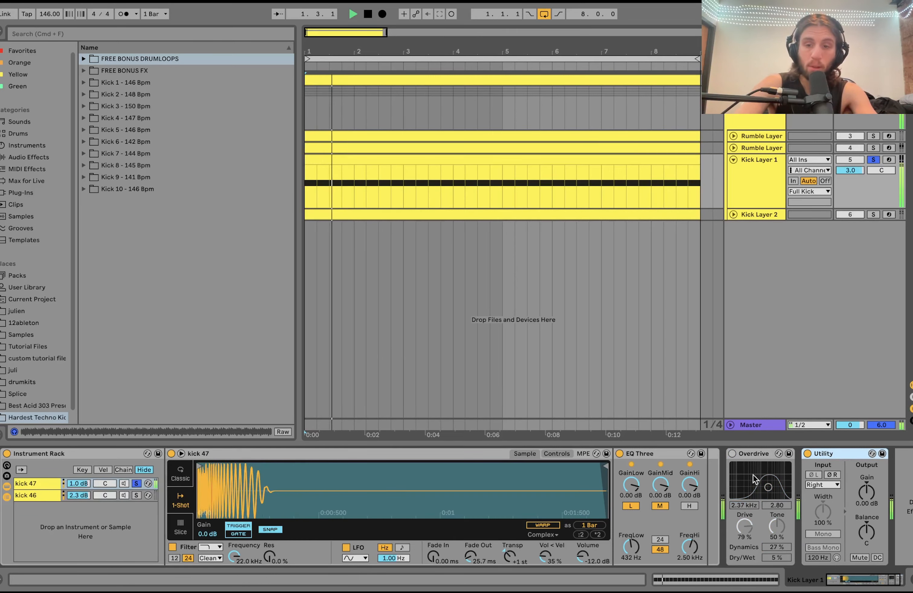
Step: Solo the kick 46 chain in the Instrument Rack instead of kick 47 and listen to it on its own
left_click(137, 496)
left_click(137, 496)
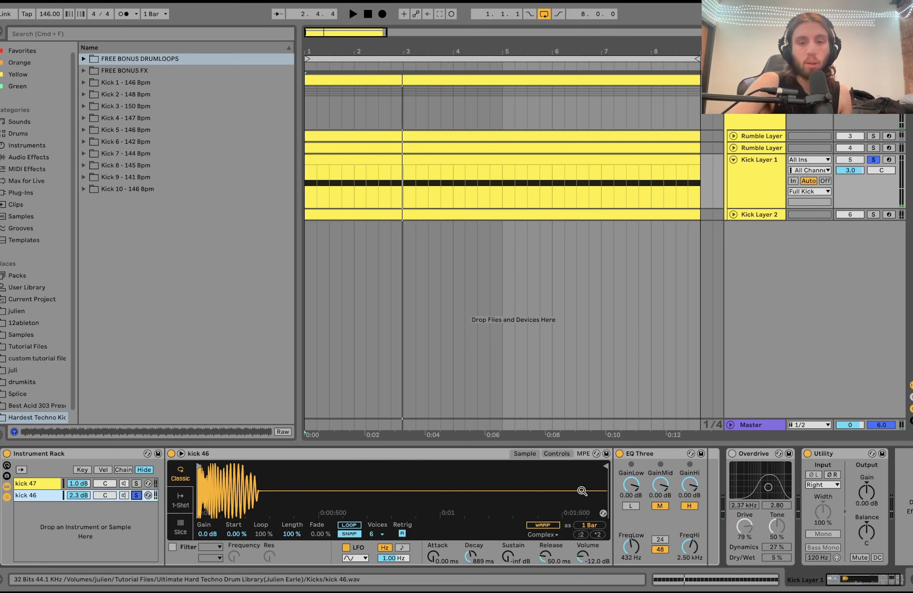
key("space")
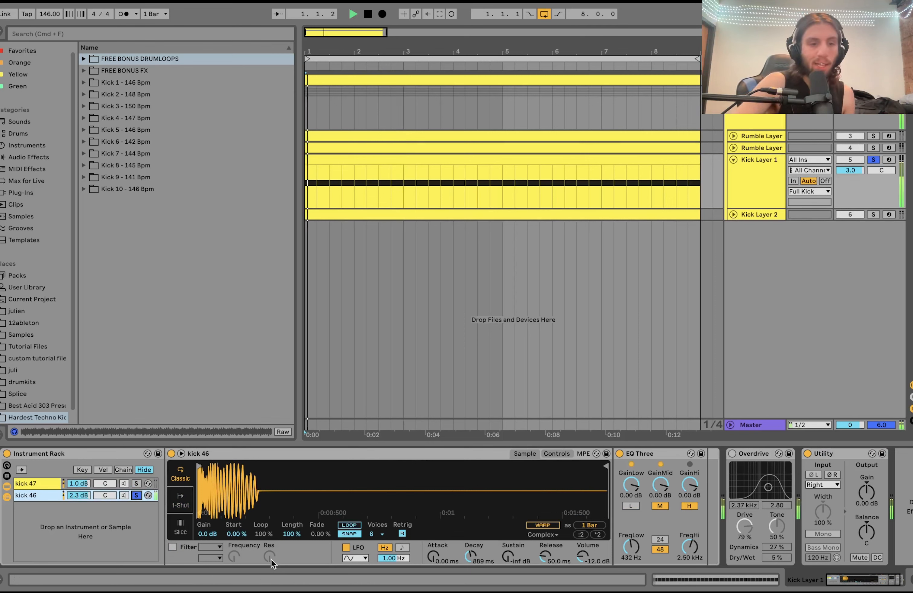
left_click(137, 496)
key("space")
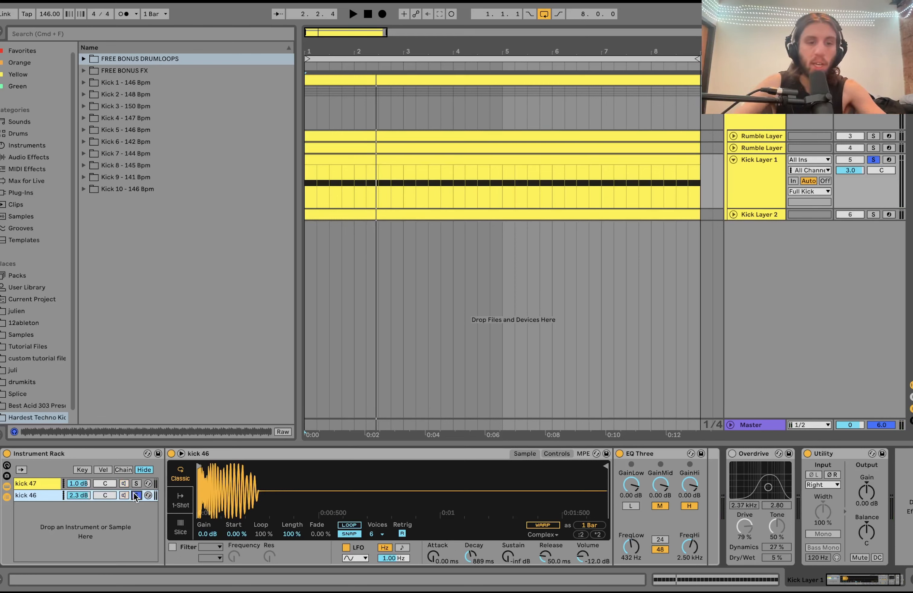
key("space")
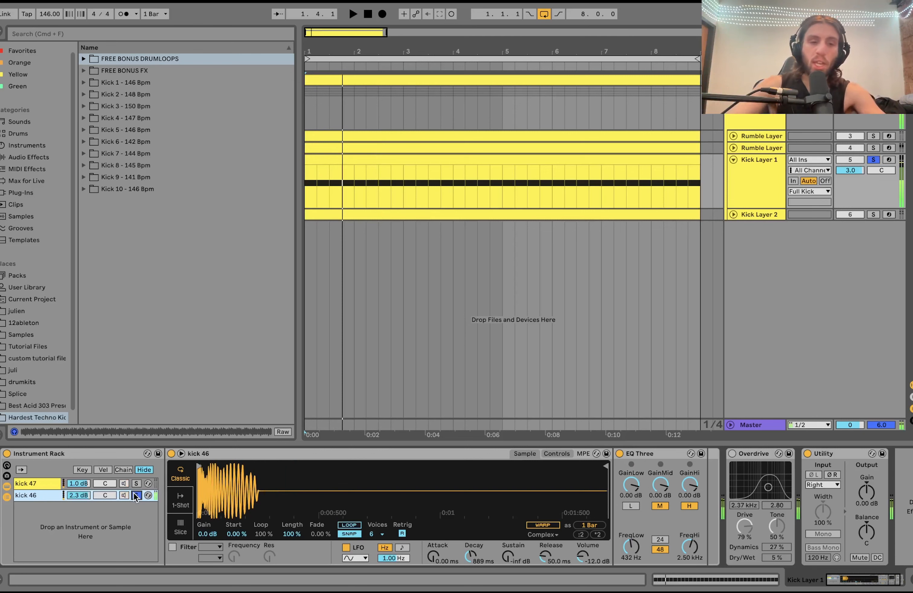
Step: Solo the kick 47 chain and compare its sound with EQ Three bypassed and enabled
left_click(137, 484)
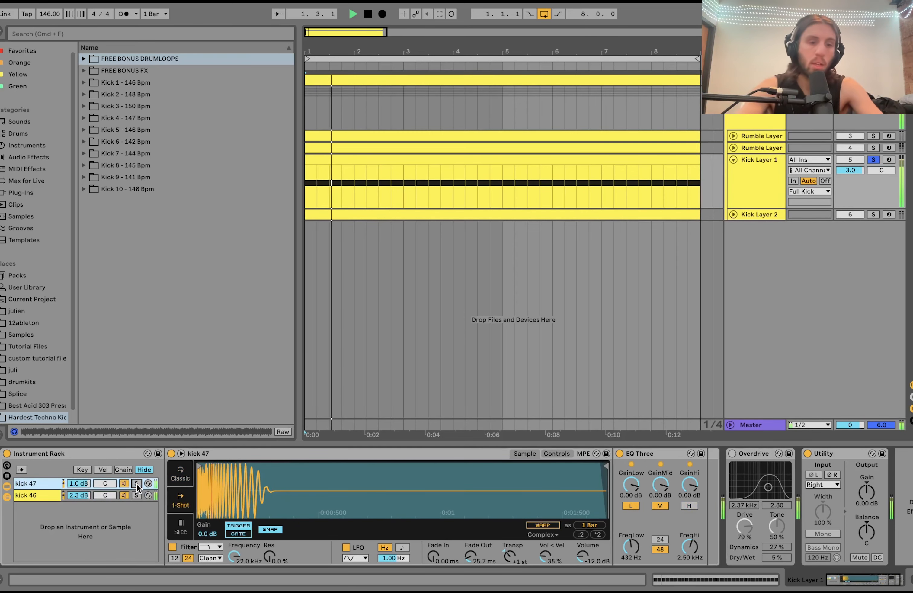
left_click(136, 484)
left_click(620, 453)
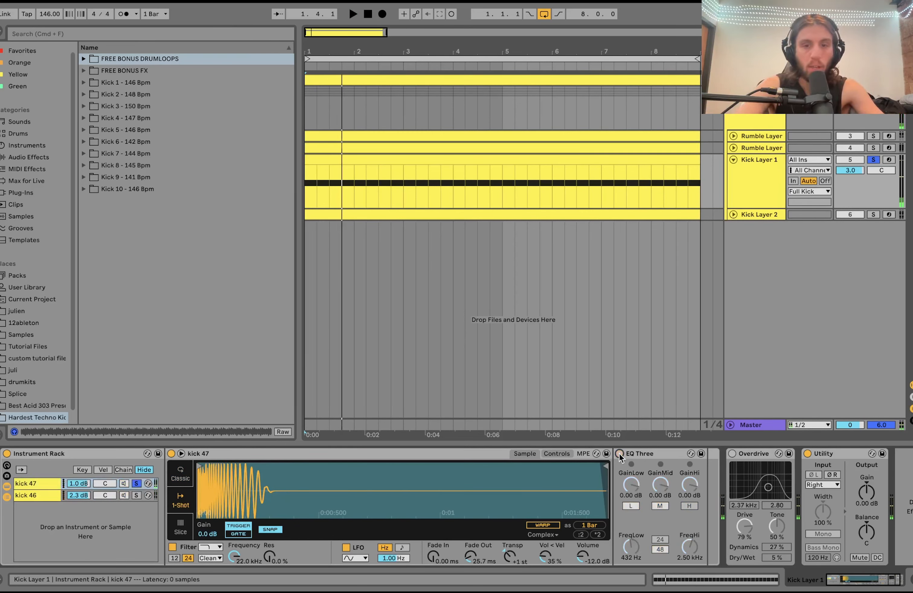
left_click(619, 453)
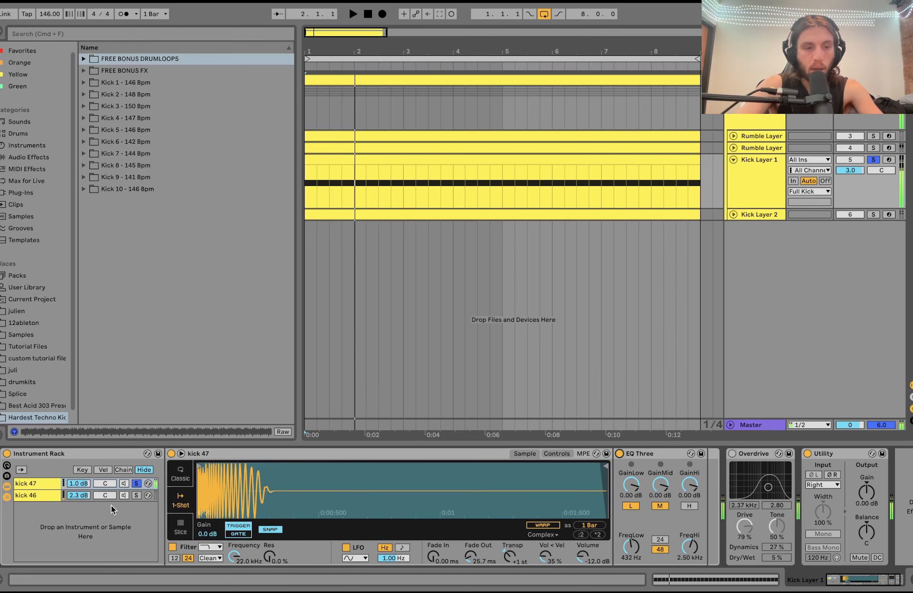
Step: Unsolo the kick 47 chain and play both kick chains of Kick Layer 1 together
left_click(137, 484)
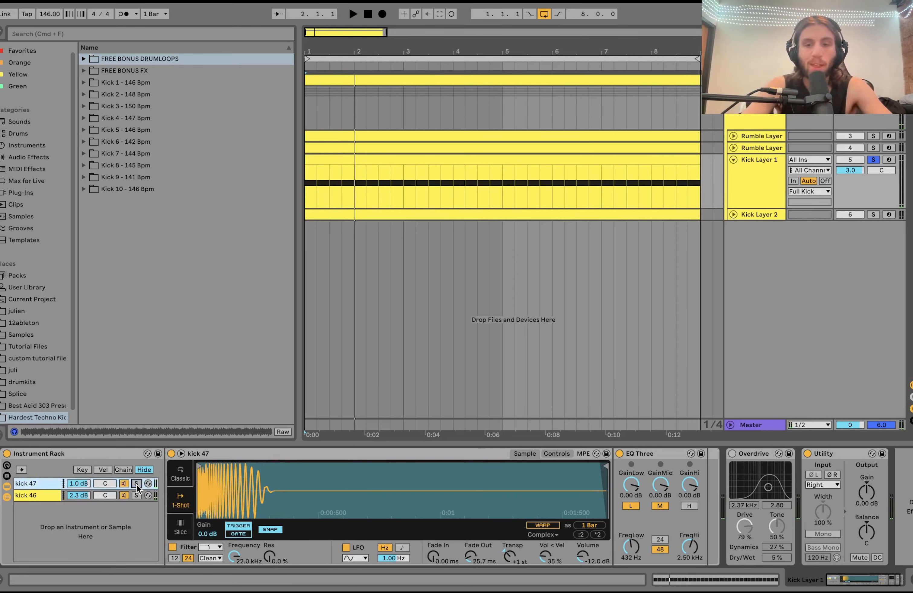
key("space")
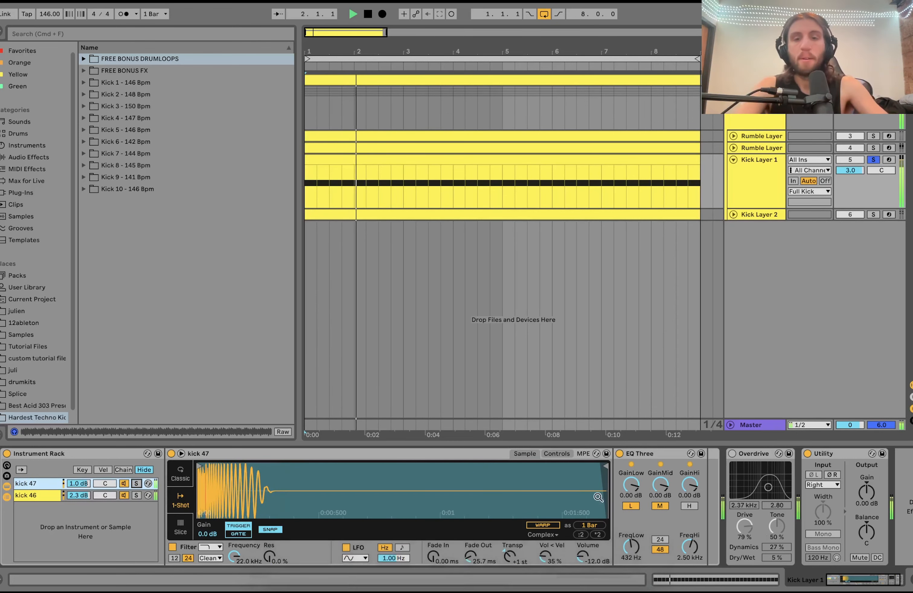
scroll(598, 497, "right", 2)
key("space")
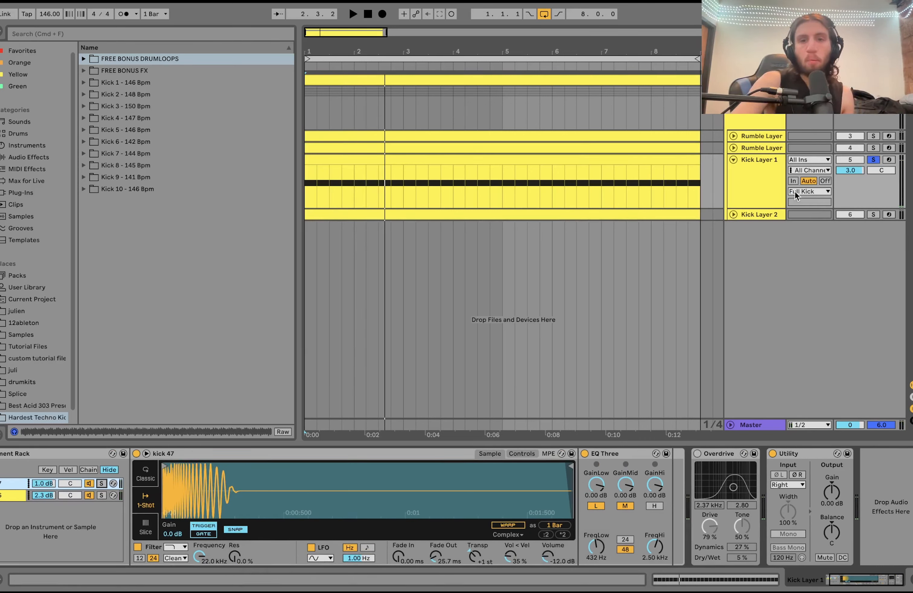
Step: Compare Kick Layer 1's playback with Overdrive on and off, leaving Overdrive switched on
left_click(762, 182)
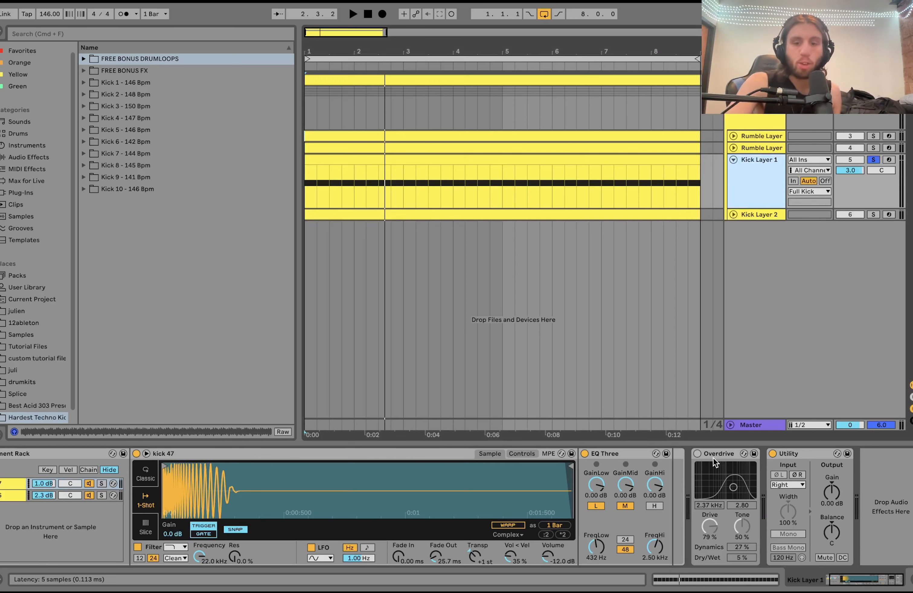
left_click(698, 453)
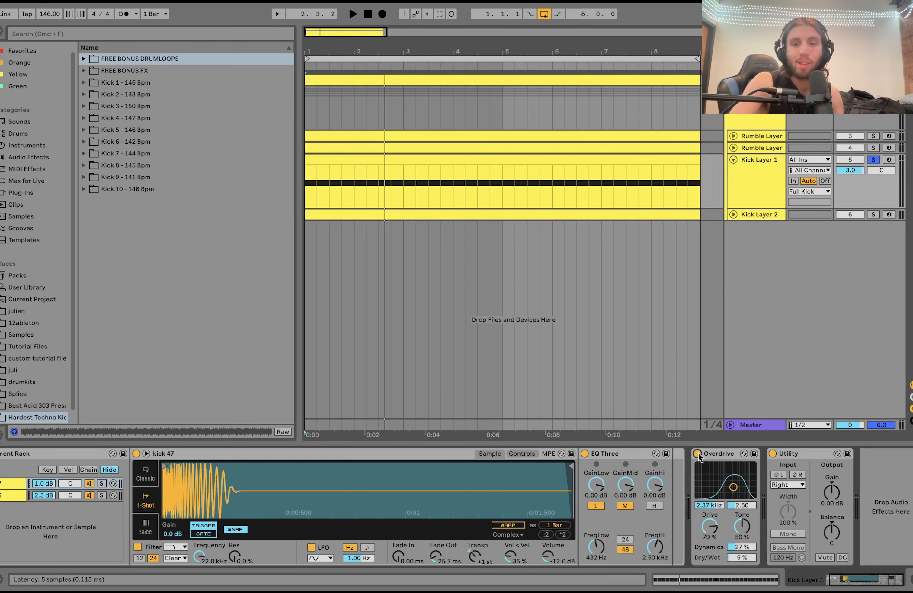
key("space")
left_click(698, 454)
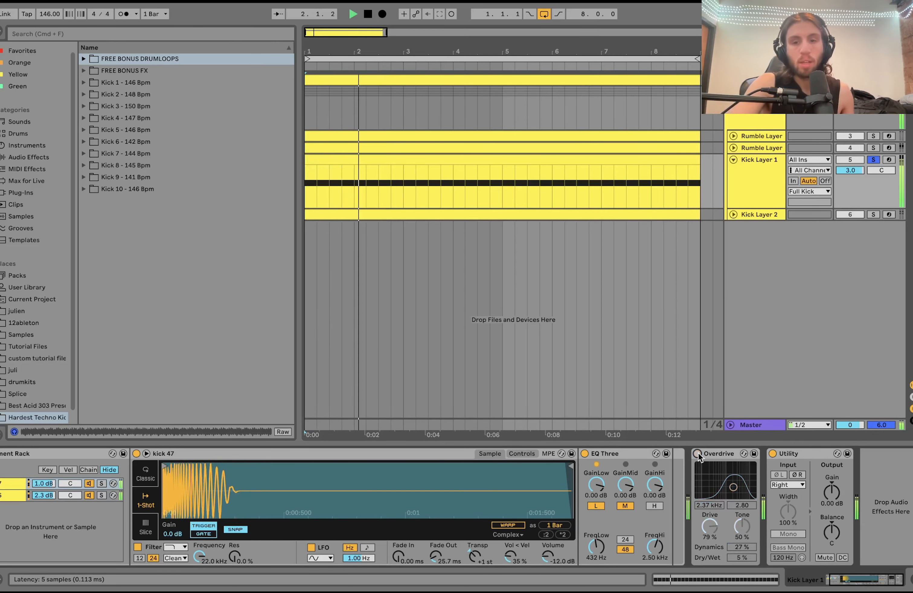
key("space")
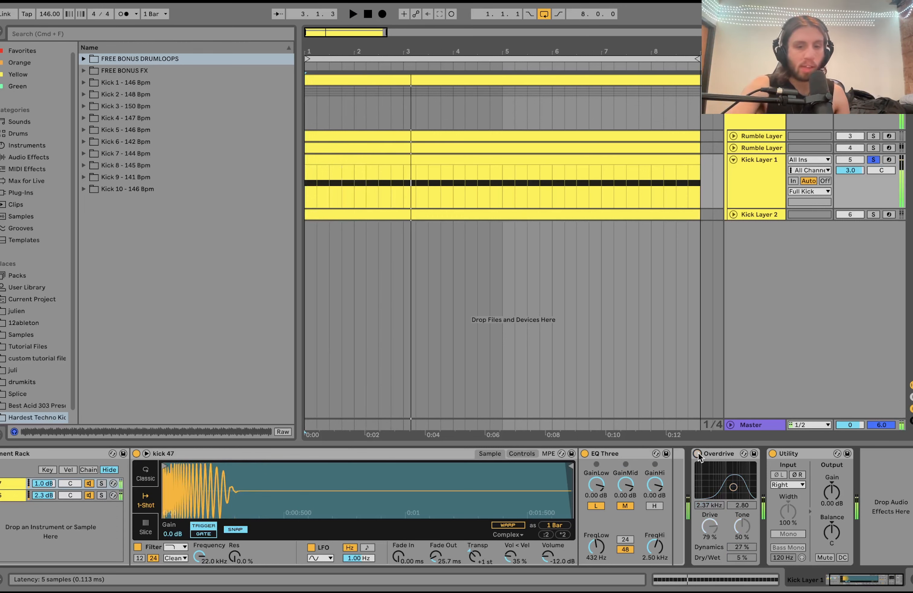
left_click(698, 453)
key("space")
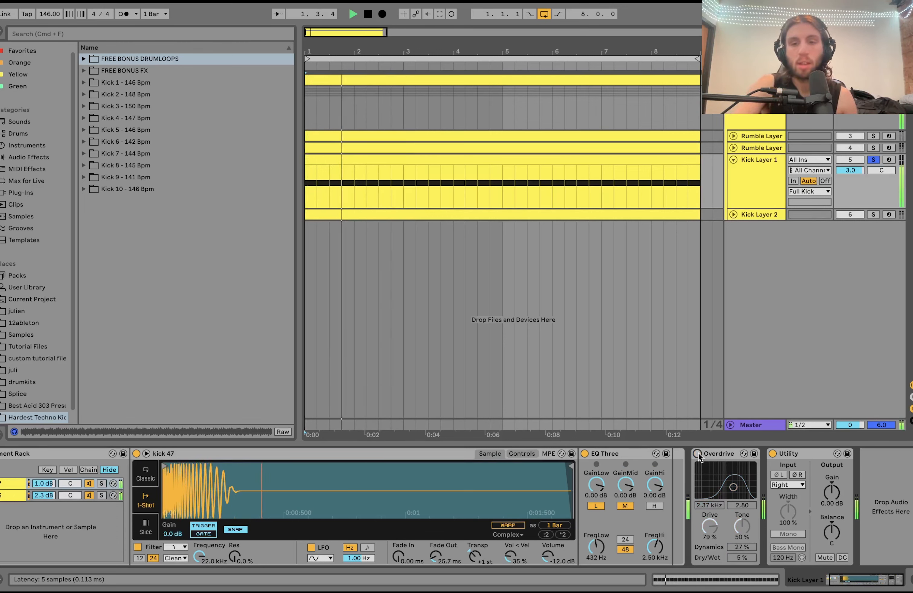
key("space")
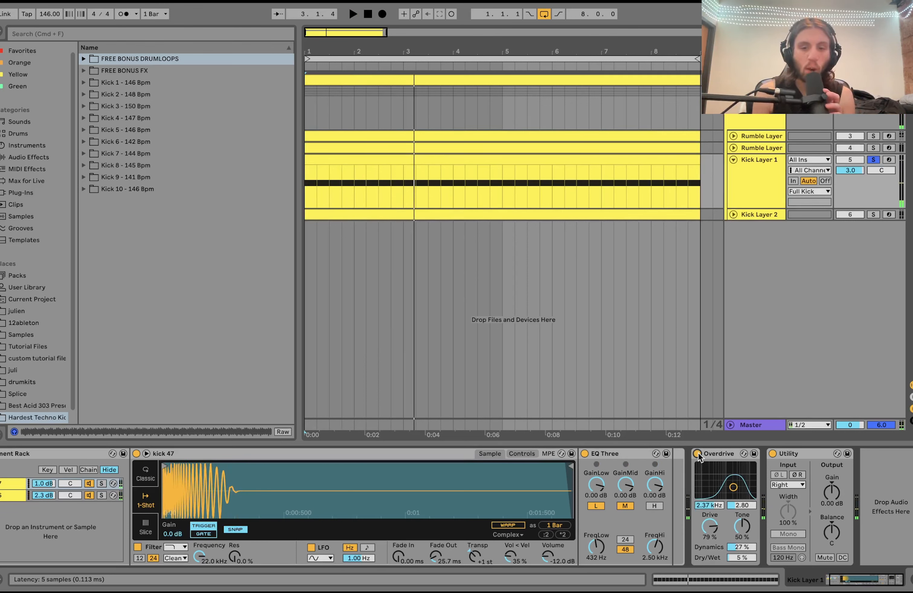
Step: Play Kick Layer 1 once with Overdrive bypassed and once more with it enabled
key("space")
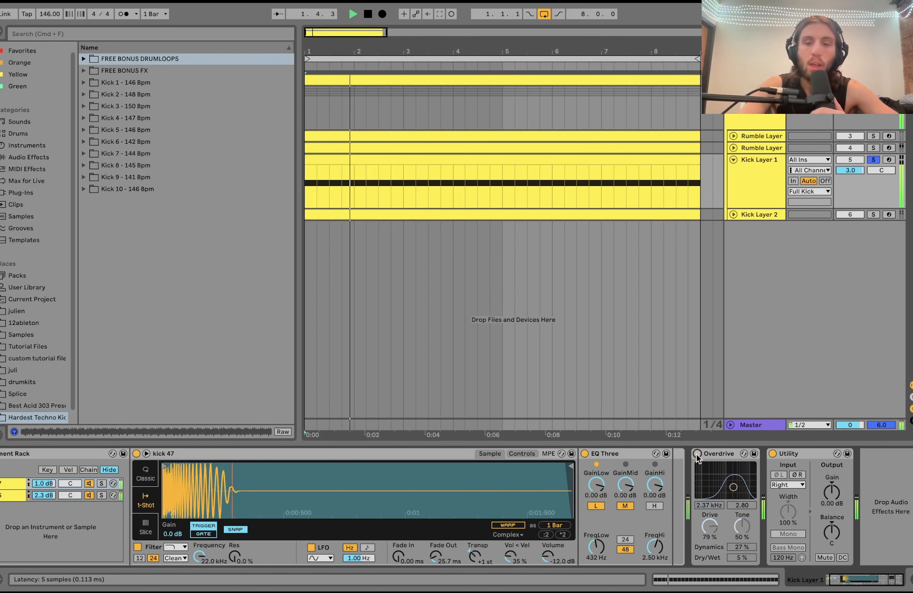
key("space")
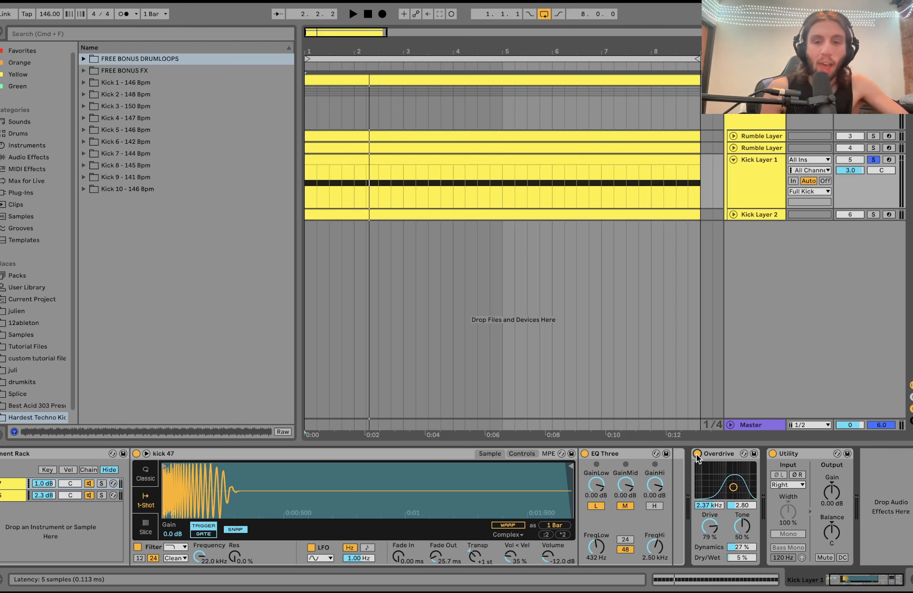
key("space")
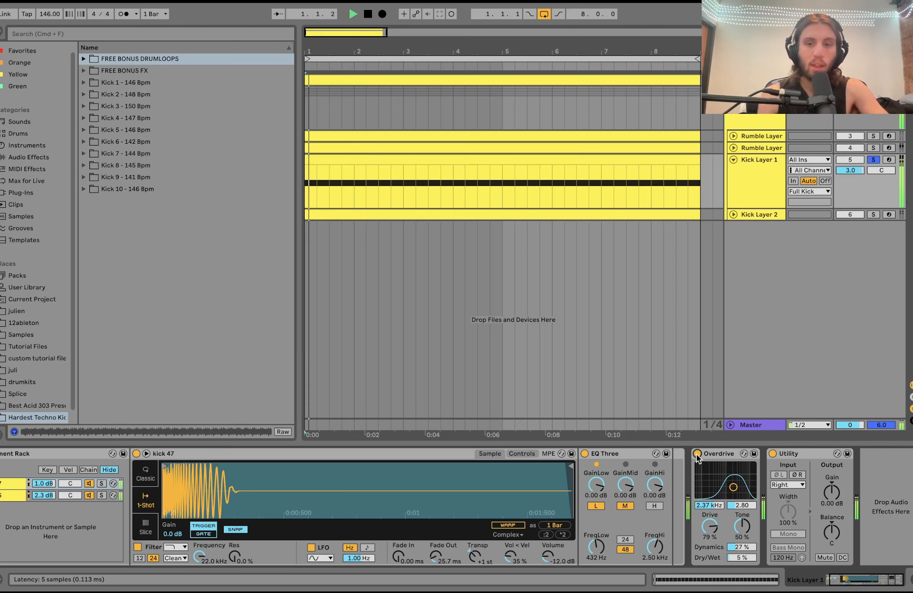
key("space")
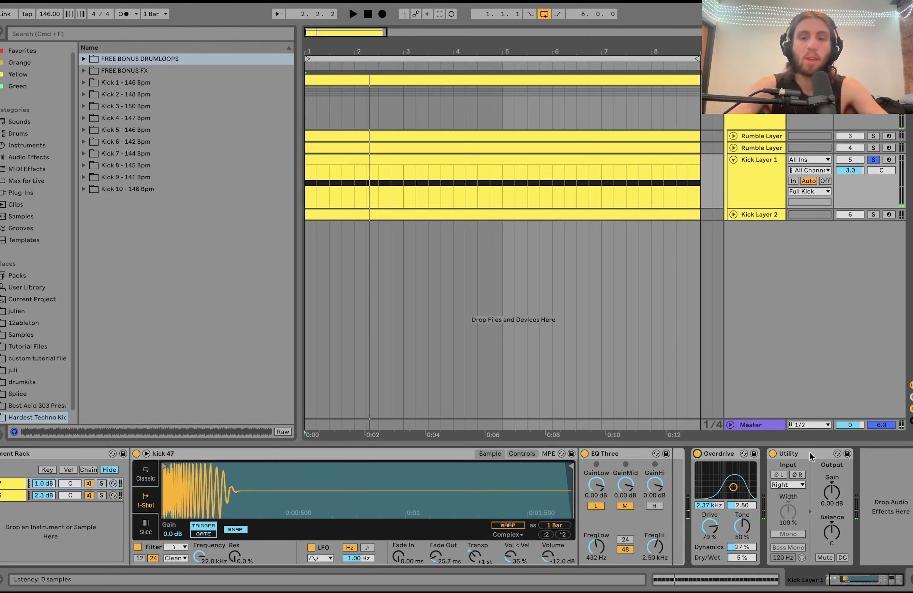
Step: Solo Kick Layer 2, listen to it, and review its kick 47 chain and effects up to Utility
left_click(871, 215)
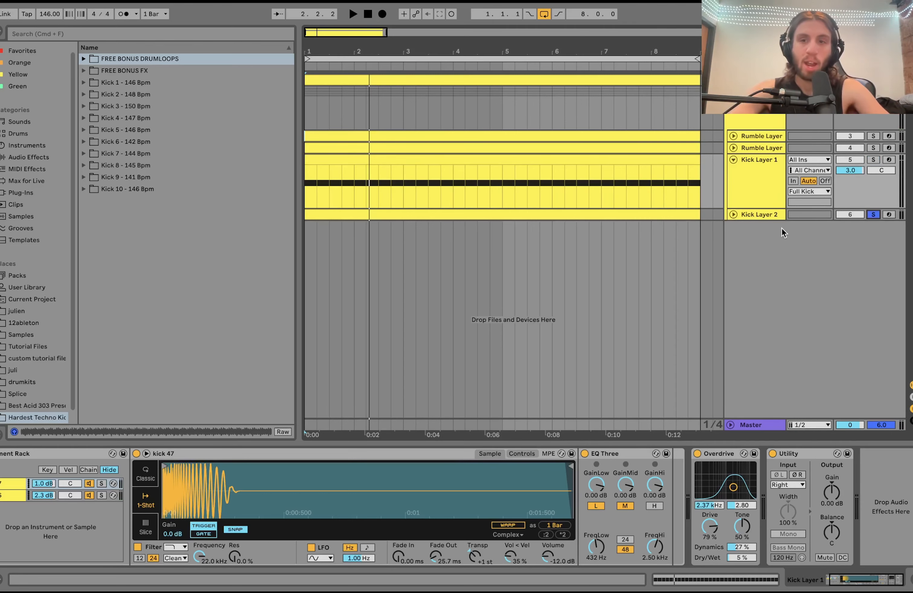
left_click(764, 216)
key("space")
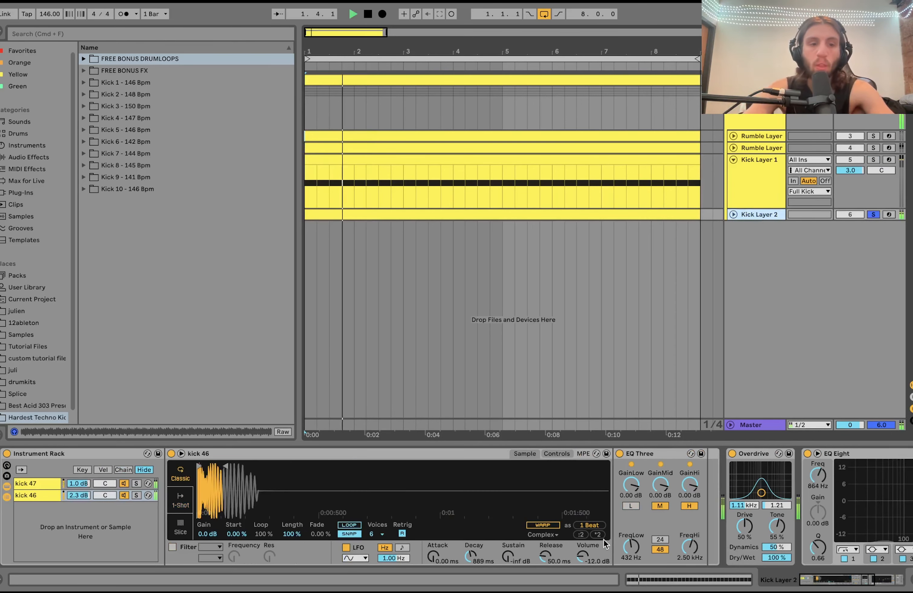
left_click(28, 485)
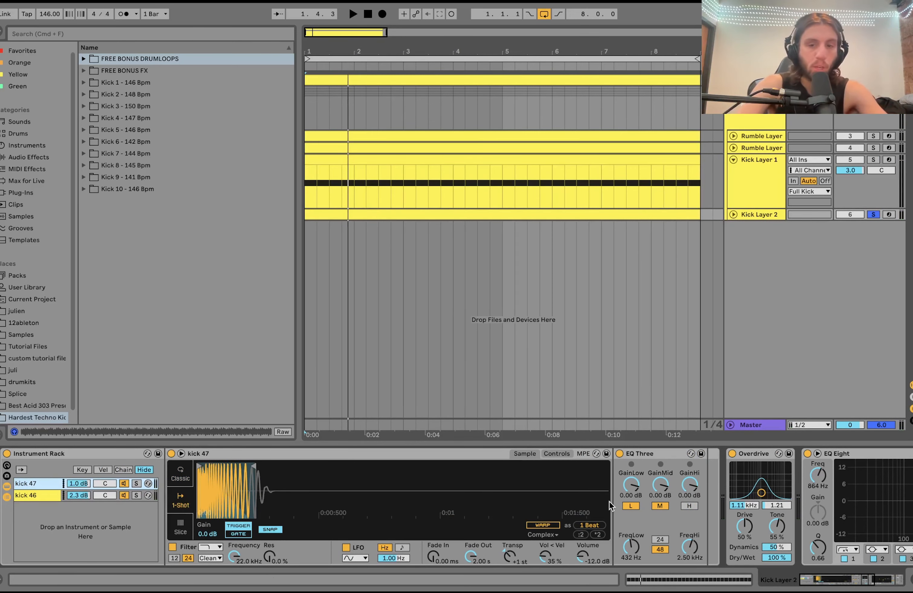
scroll(610, 506, "right", 10)
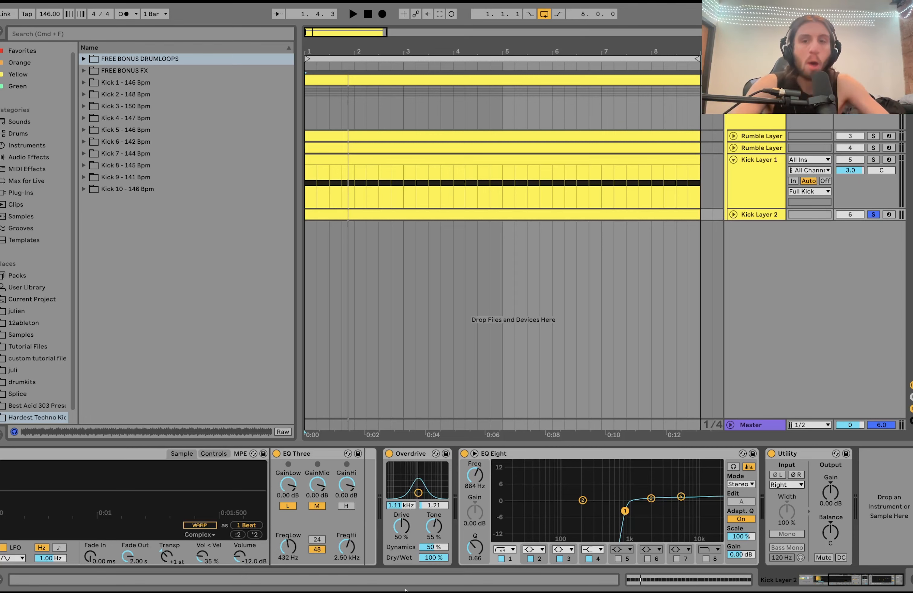
scroll(406, 513, "left", 10)
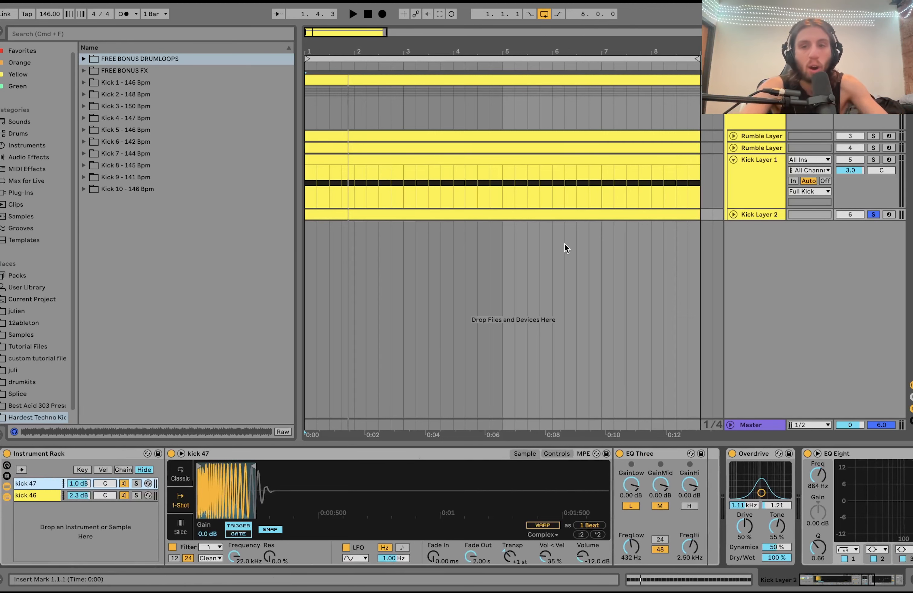
Step: Try Kick Layer 1's Instrument Rack on Kick Layer 2 in place of its own rack, and undo the replacement
left_click(768, 181)
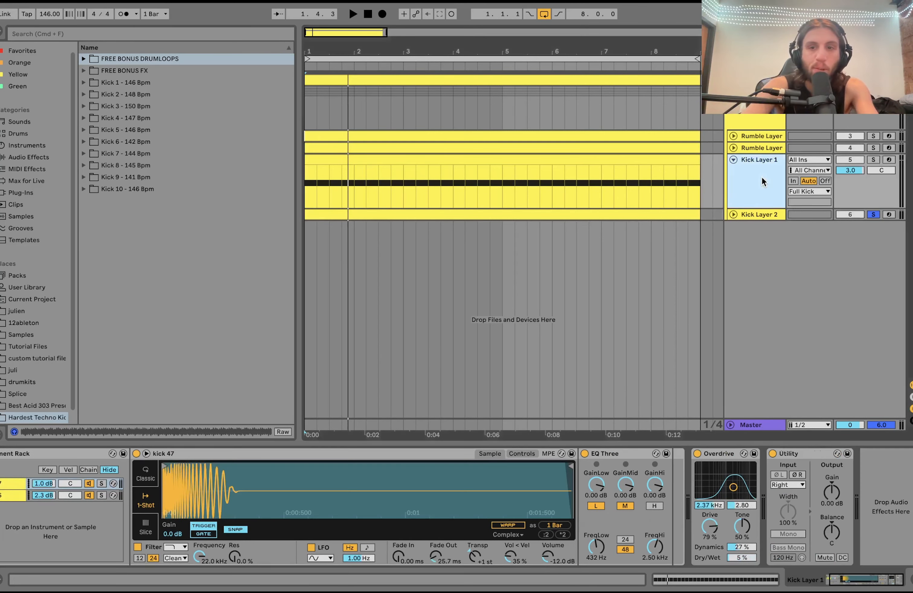
left_click(61, 456)
left_click_drag(575, 180, 573, 216)
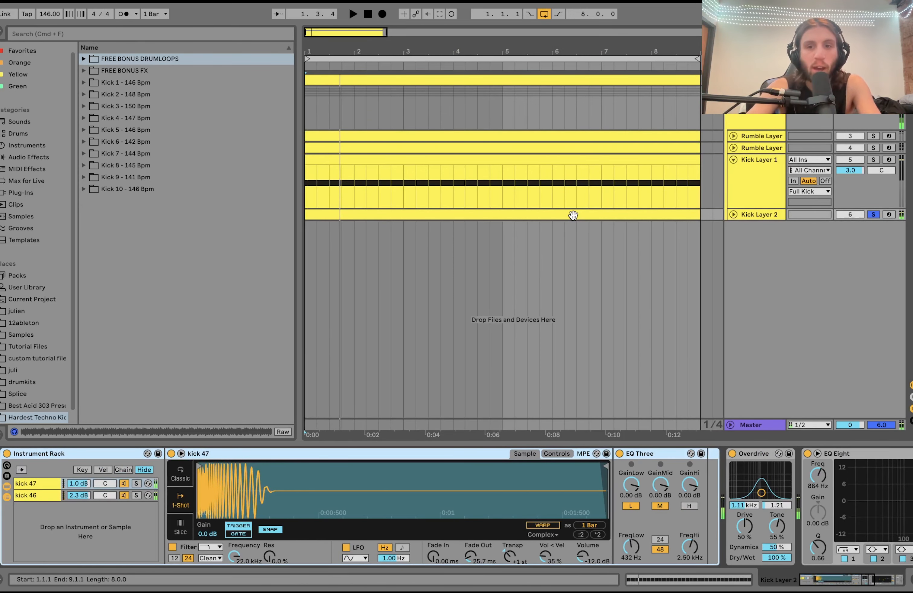
key("super+z")
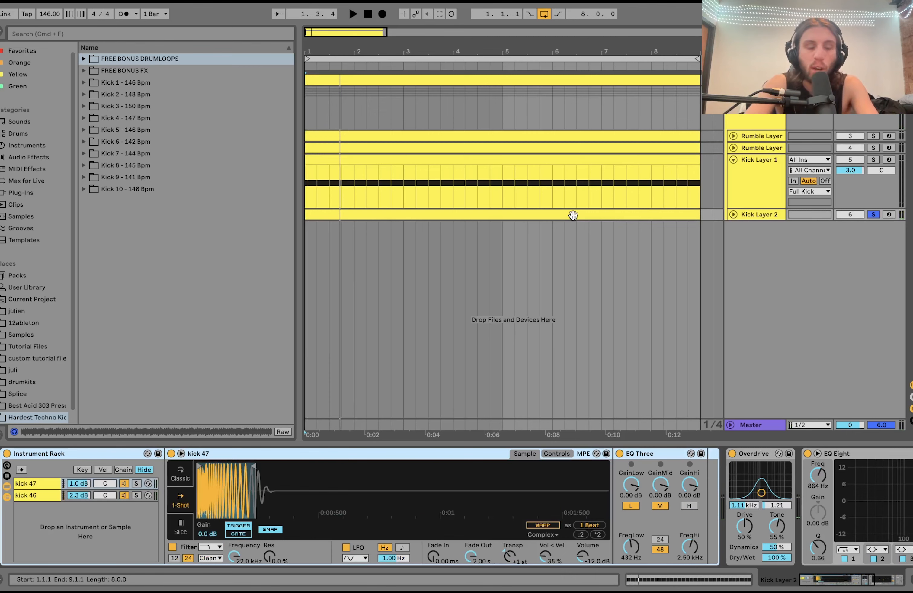
Step: Play Kick Layer 2 with its own rack and examine its Overdrive and EQ Eight settings
key("space")
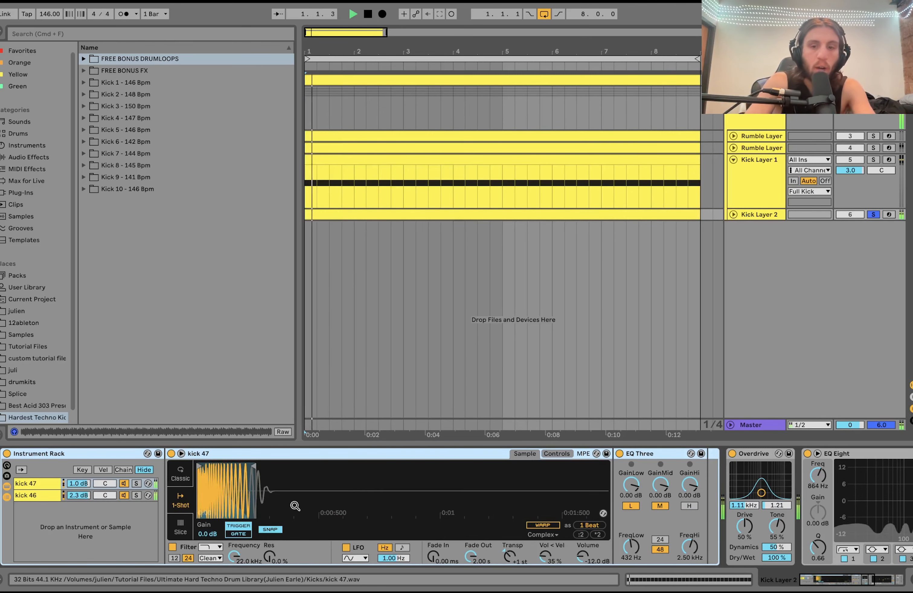
scroll(295, 506, "right", 5)
key("space")
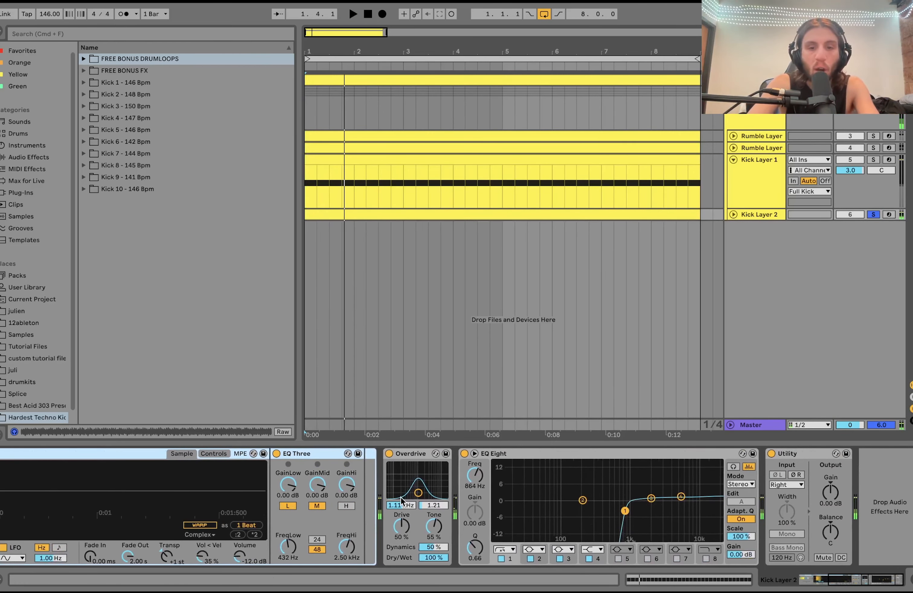
key("space")
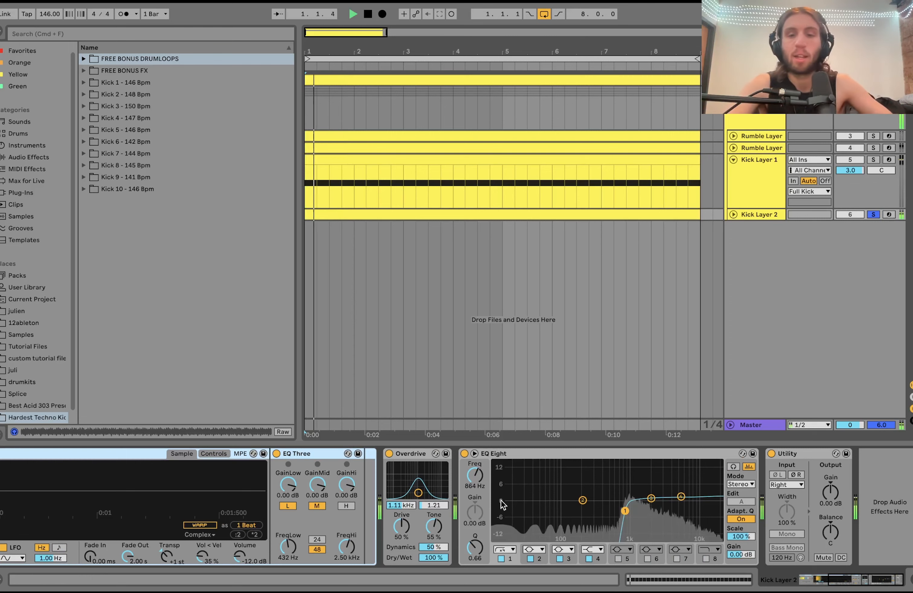
key("space")
Step: Solo Kick Layer 1 and play it alone, adding Kick Layer 2 to the solo to hear both together
left_click(873, 159)
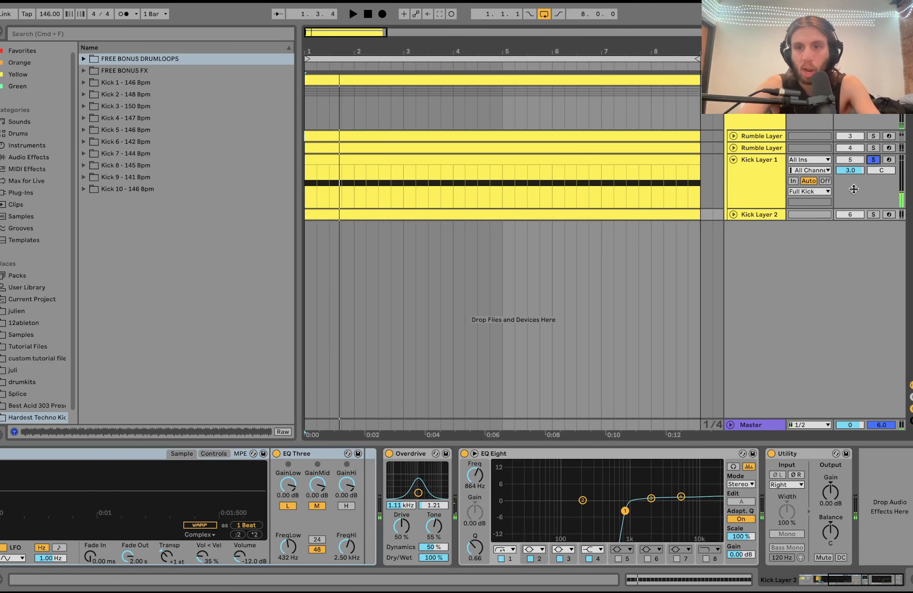
key("space")
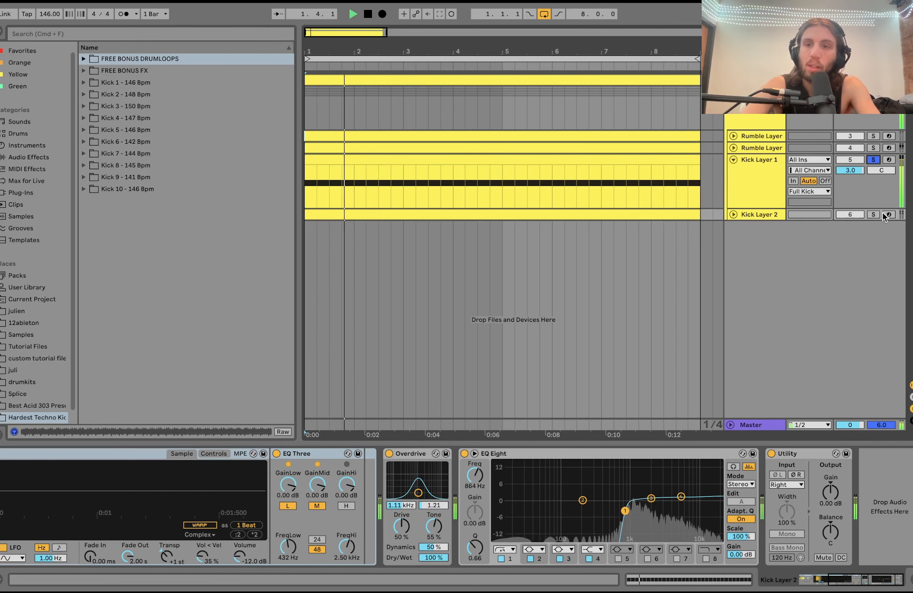
key("space")
left_click(874, 214, "super")
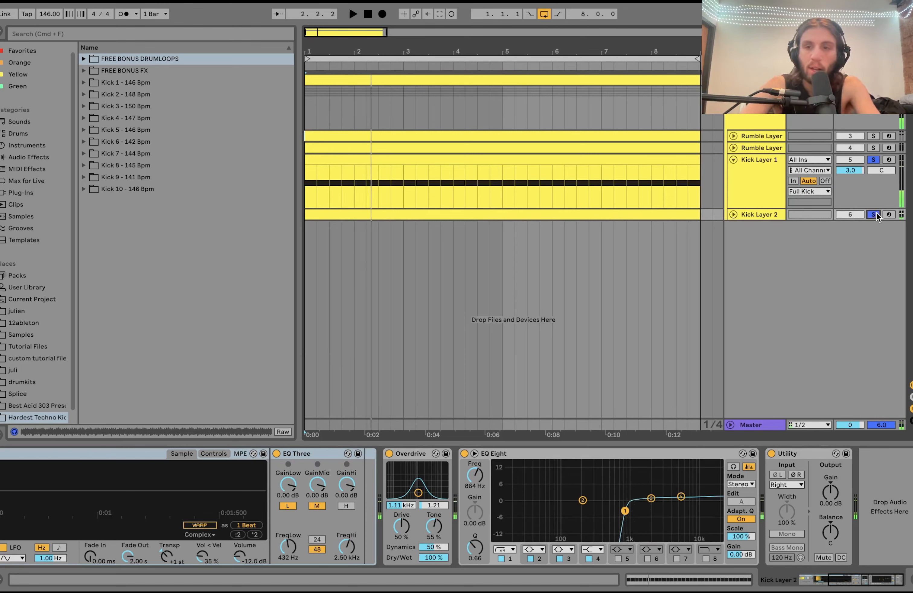
key("space")
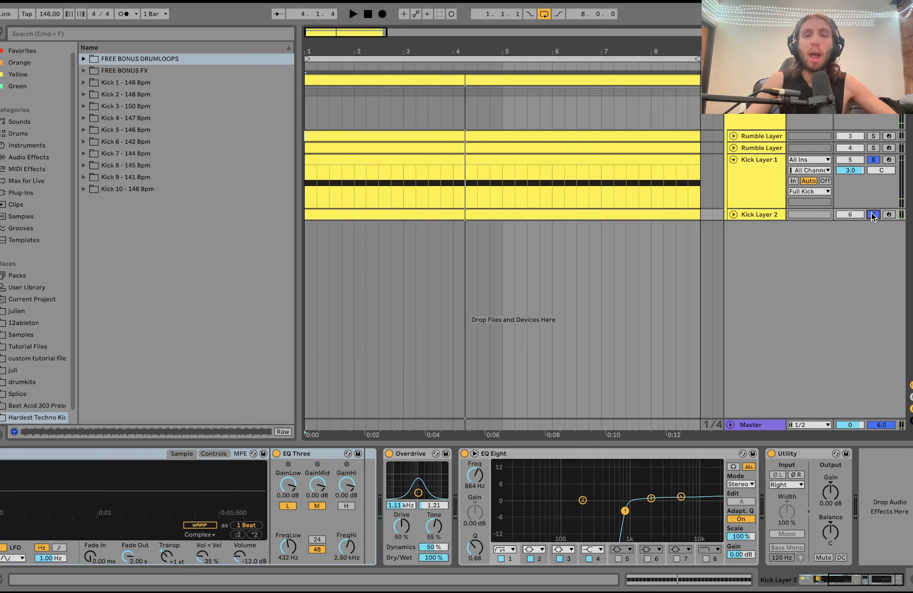
Step: Unfold the Kick Layer 2 track, audition it at 0 dB volume by toggling its solo, and undo the volume change
left_click(733, 215)
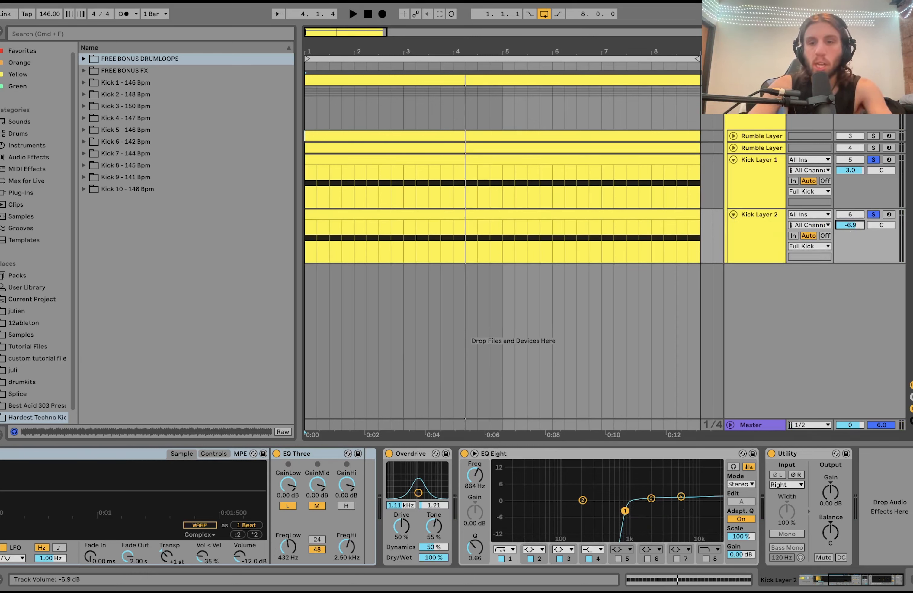
key("space")
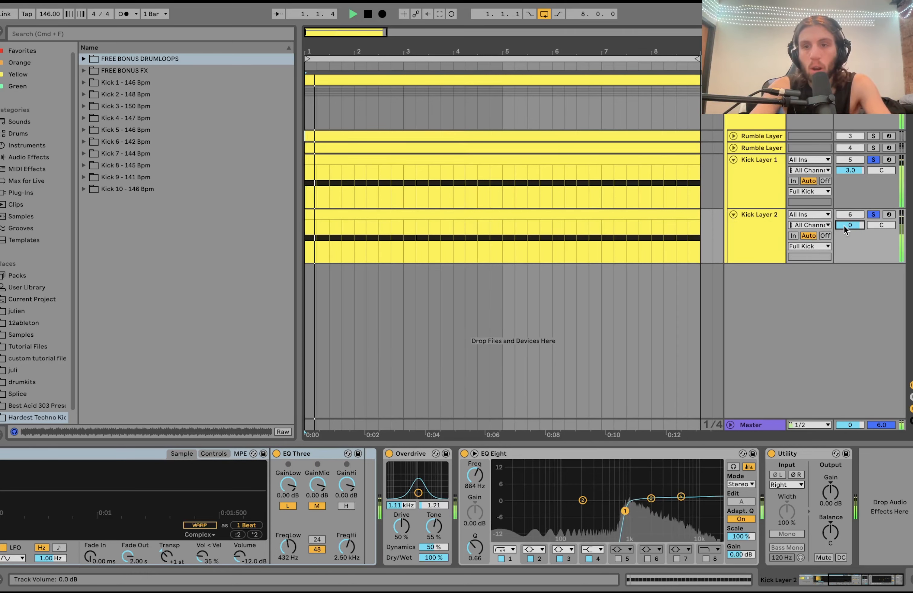
left_click(873, 214)
left_click(873, 214)
key("space")
key("super+z")
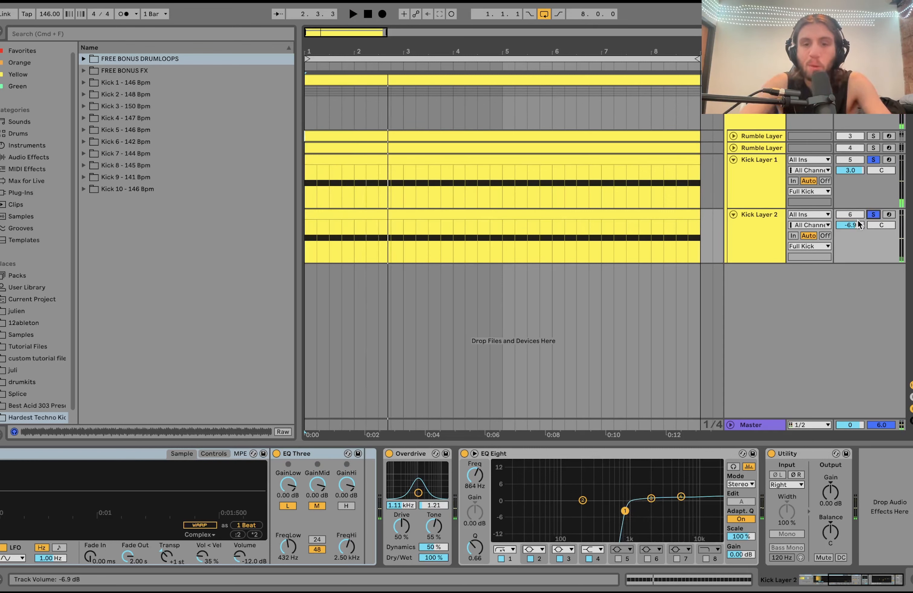
Step: Play both kick layers together and review the device chains of Kick Layer 1 and Kick Layer 2
key("space")
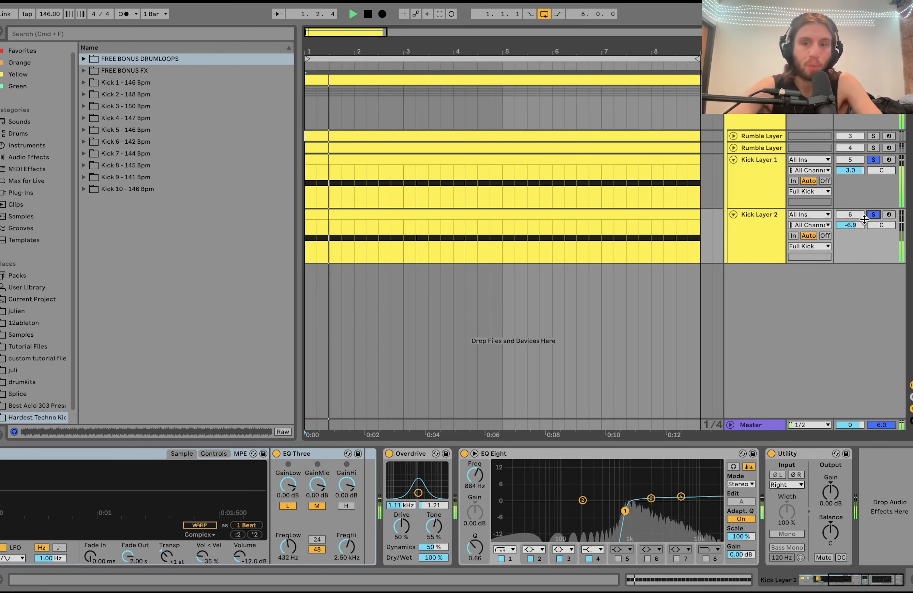
key("space")
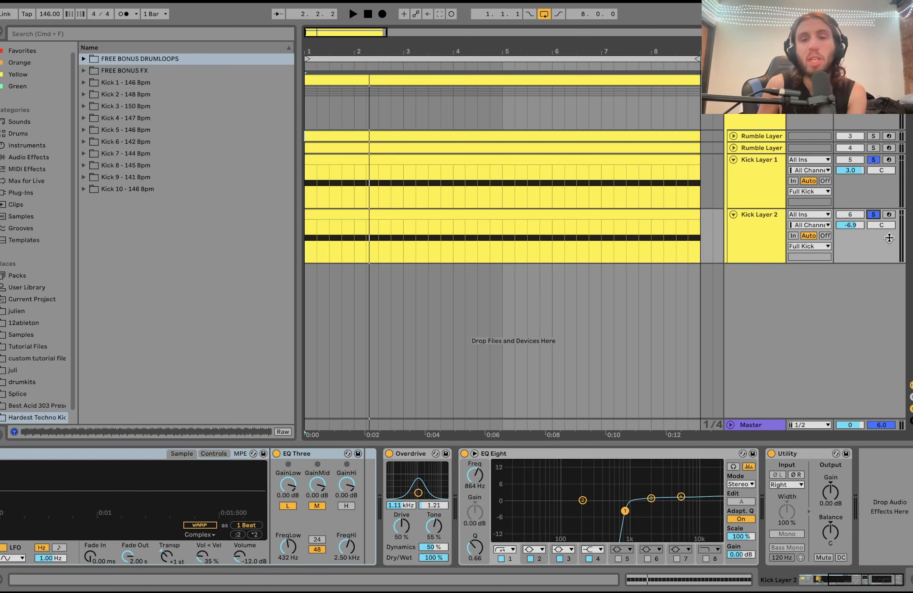
left_click(762, 167)
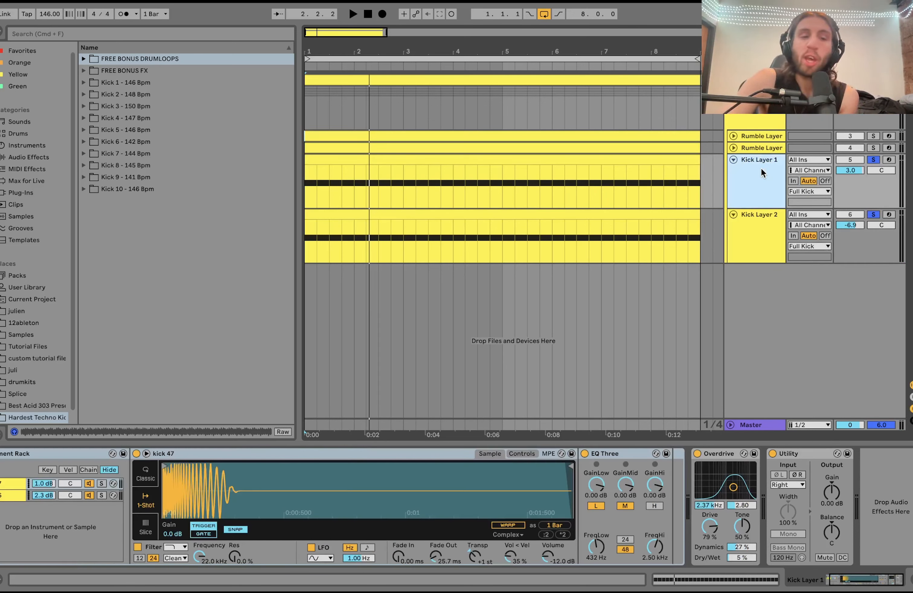
left_click(760, 226)
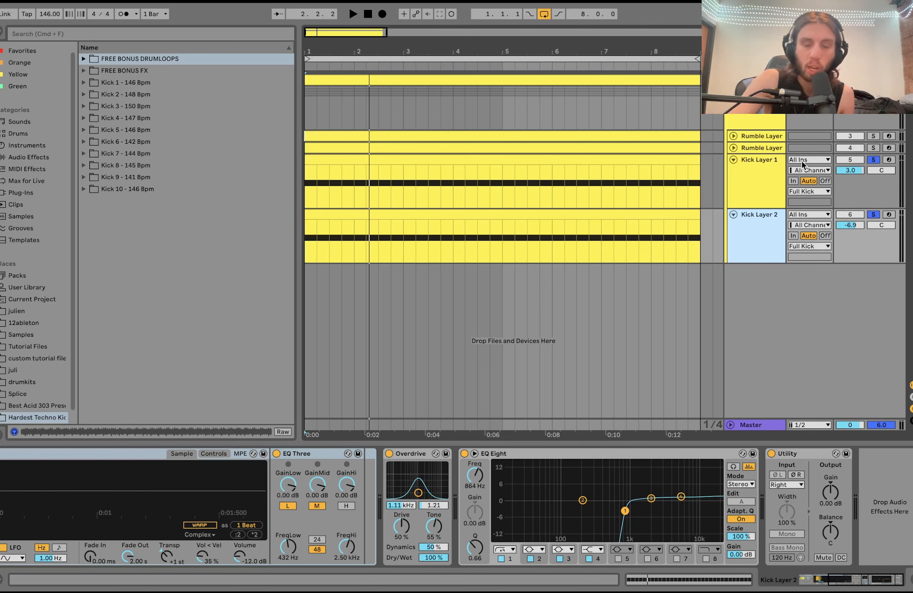
key("space")
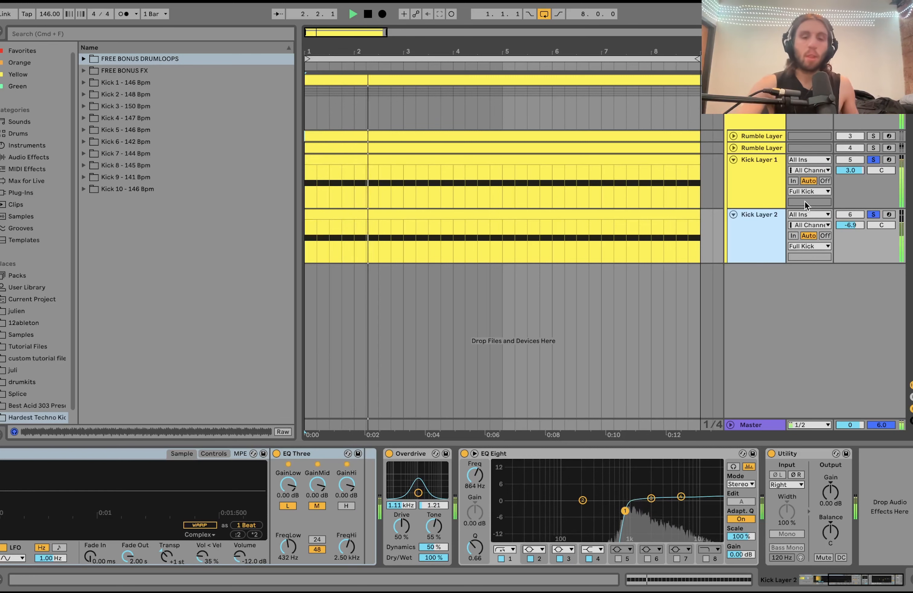
key("space")
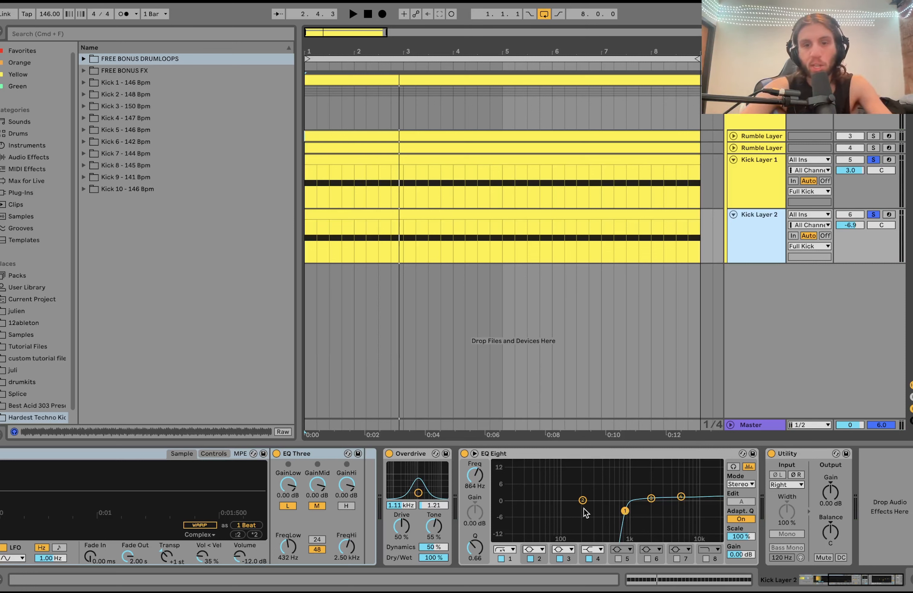
Step: Audition Kick Layer 2 with EQ Eight's low cut at 4.23 kHz and 0 dB track volume, and restore 864 Hz and -6.9 dB
left_click_drag(480, 488, 481, 486)
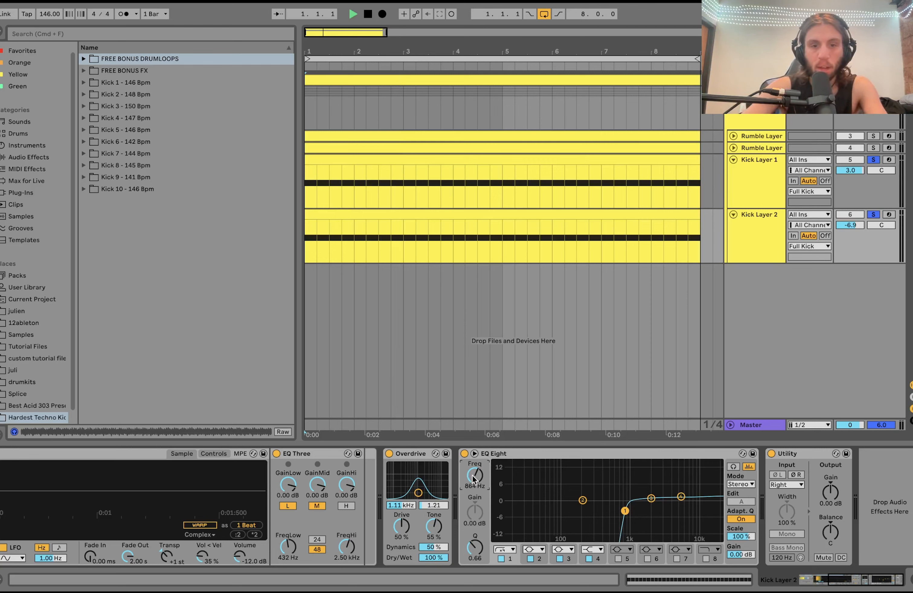
left_click_drag(473, 480, 474, 423)
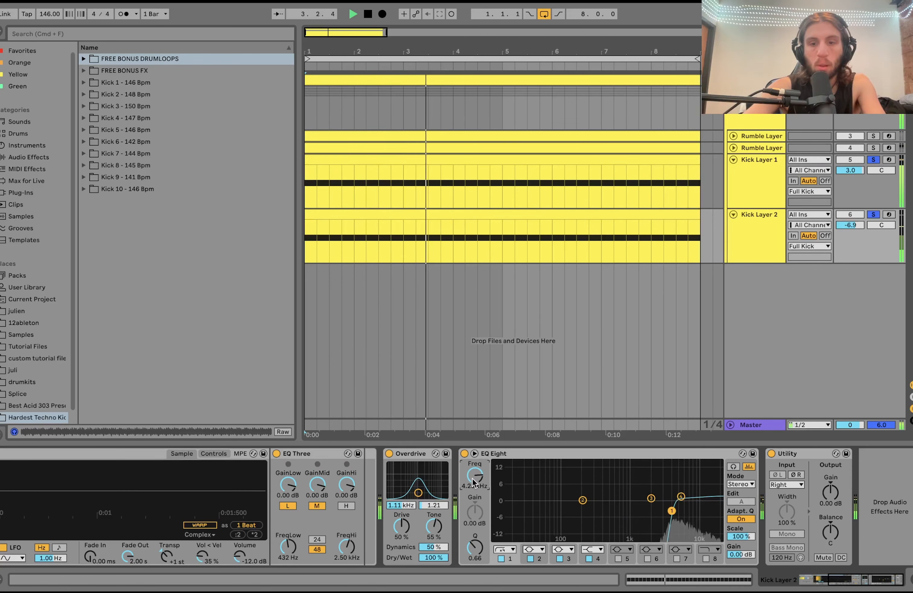
double_click(849, 227)
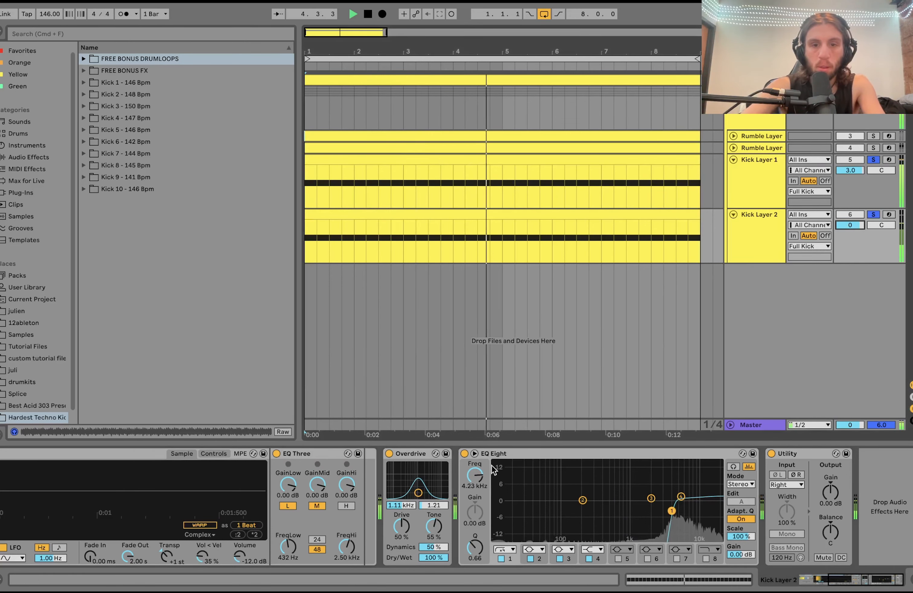
left_click_drag(475, 476, 475, 523)
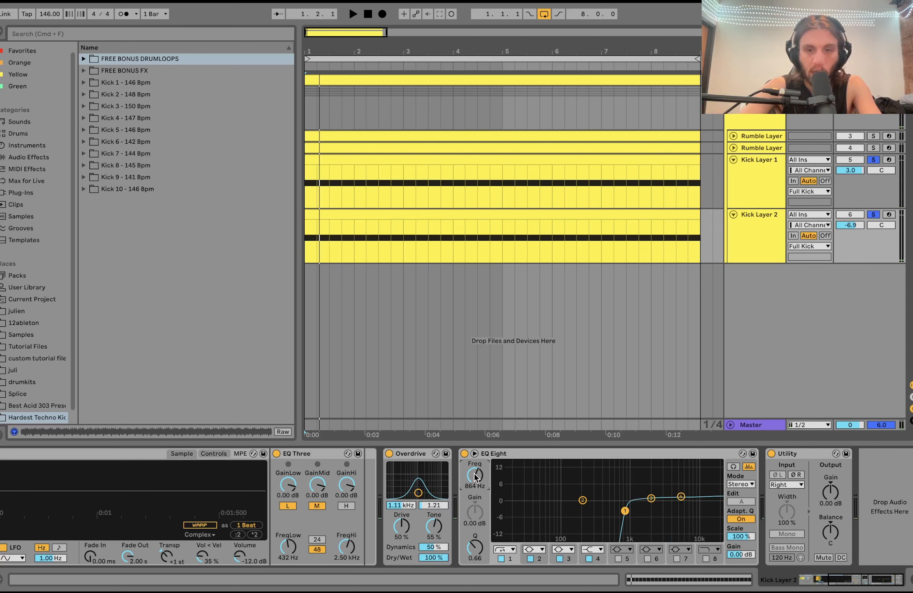
key("space")
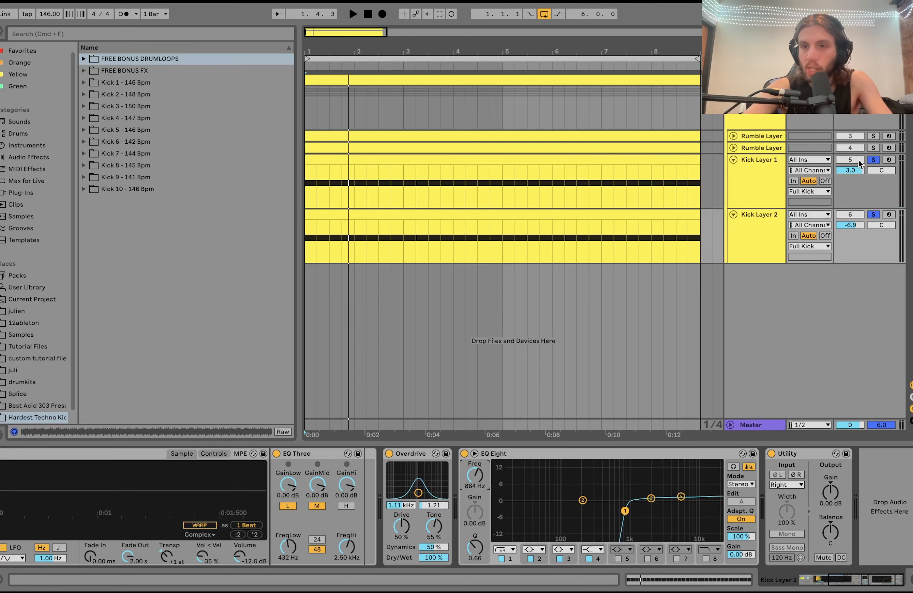
Step: Add Rumble Layer 1 to the soloed kick layers, show its devices and play the three tracks together
left_click(874, 136)
left_click(770, 135)
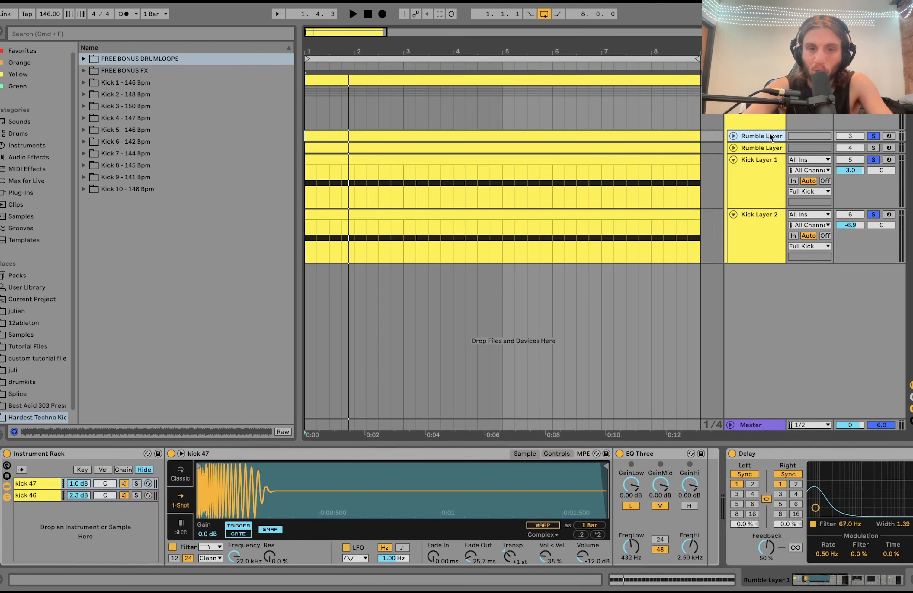
key("space")
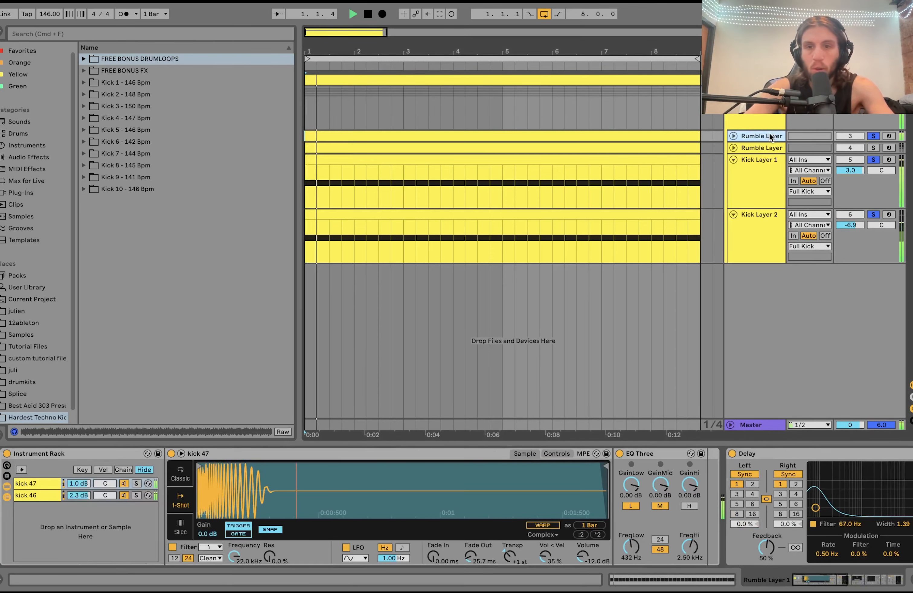
Step: Unfold the Rumble Layer 1 track, stop playback and leave it as the only soloed track
left_click(734, 136)
key("space")
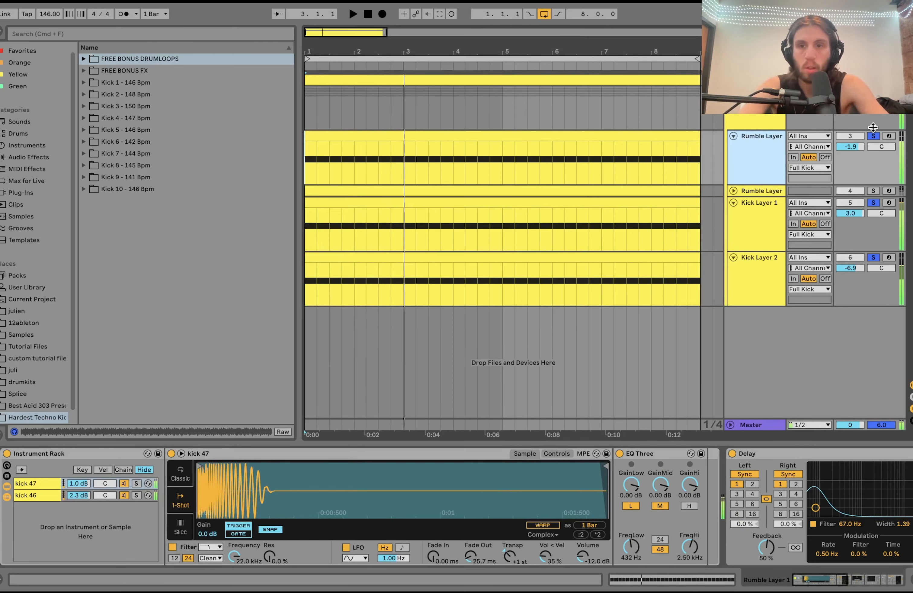
left_click(873, 136)
left_click(873, 136)
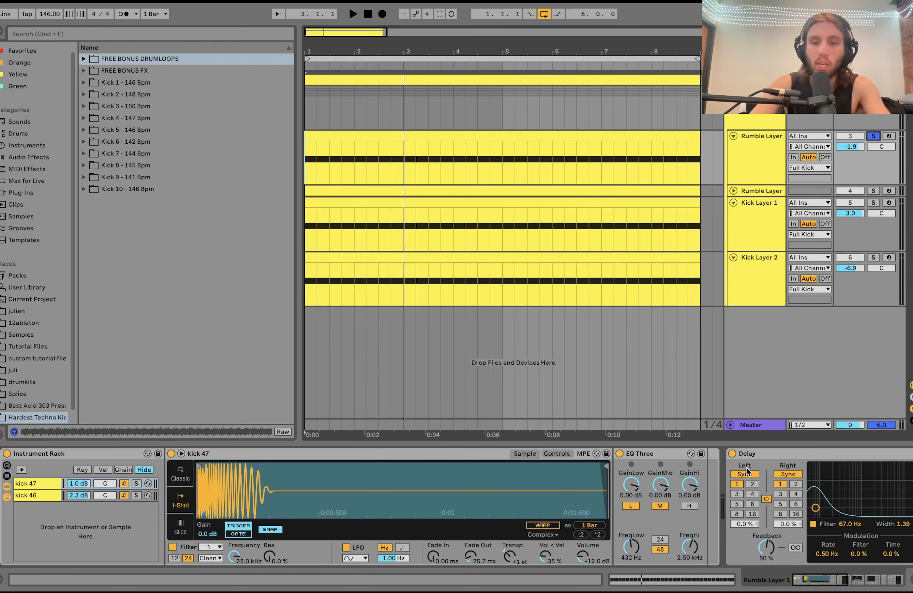
Step: Bypass the Delay, Amp, Auto Filter, Utility and Compressor on Rumble Layer 1
left_click(733, 453)
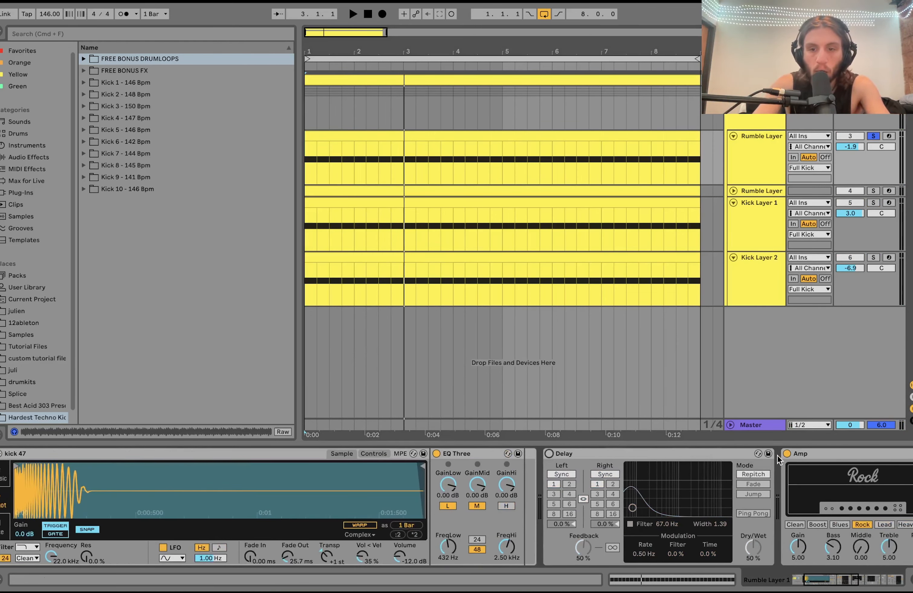
left_click(787, 455)
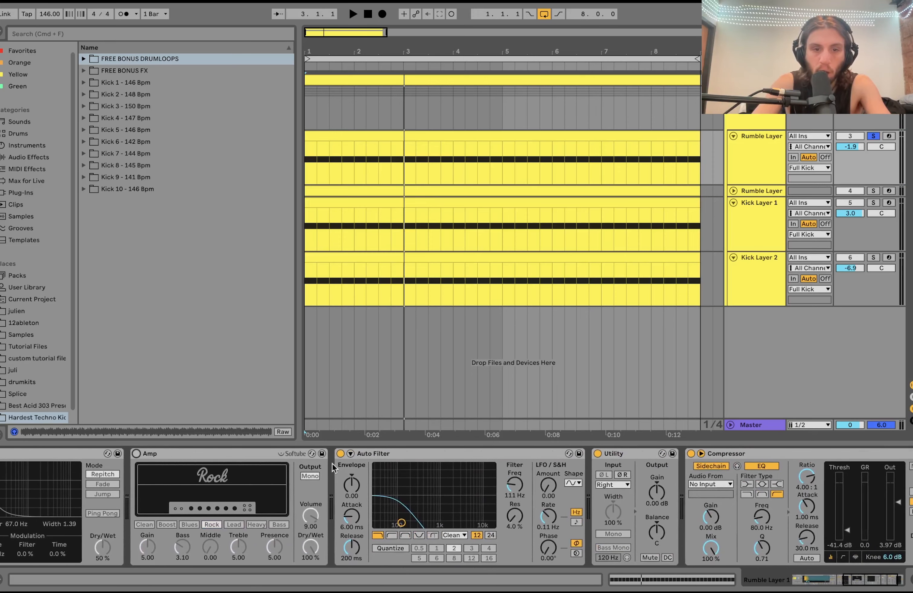
left_click(341, 455)
left_click(597, 454)
scroll(594, 459, "right", 3)
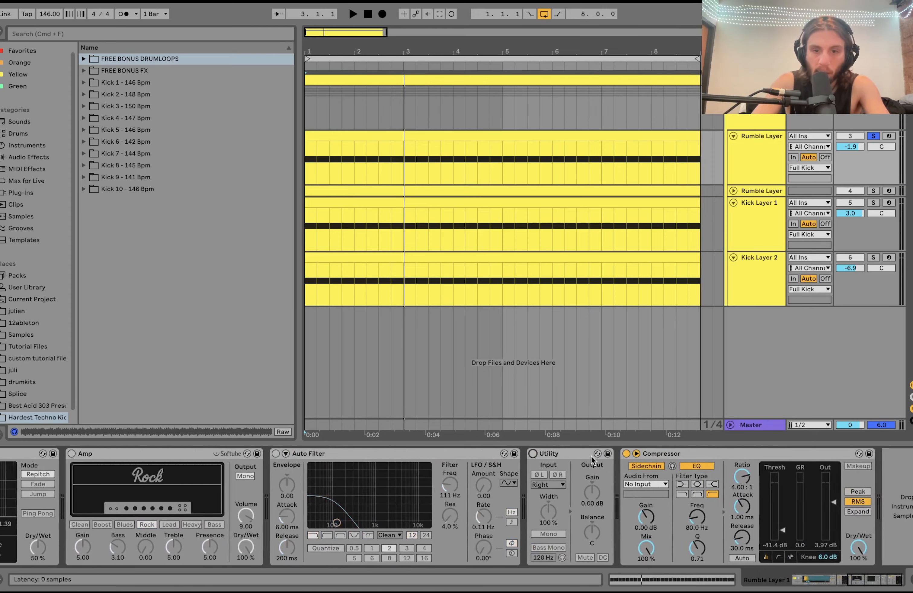
left_click(601, 454)
Step: Play Rumble Layer 1 without its effects, re-enable the Delay and audition the layer with it
scroll(601, 453, "left", 10)
key("space")
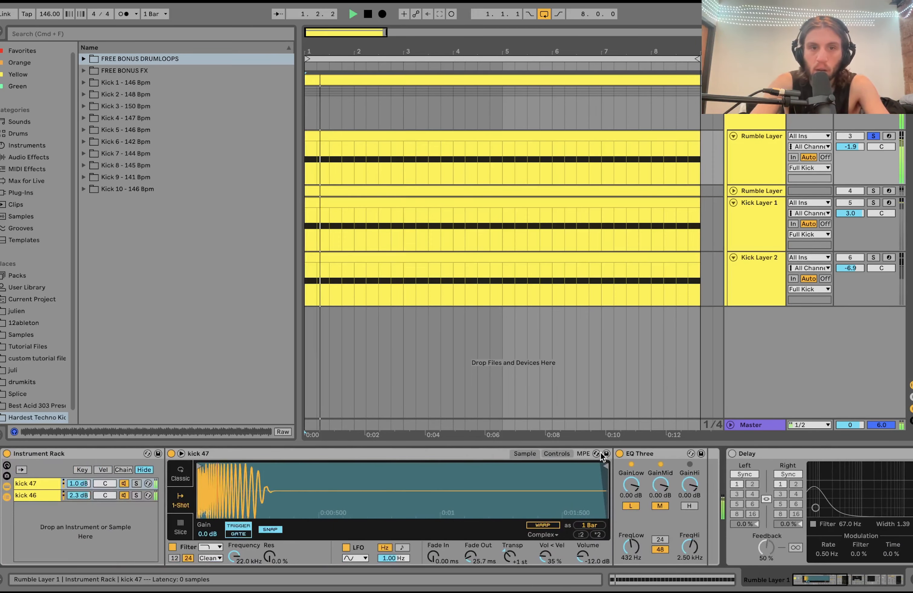
scroll(552, 494, "right", 4)
scroll(552, 495, "right", 5)
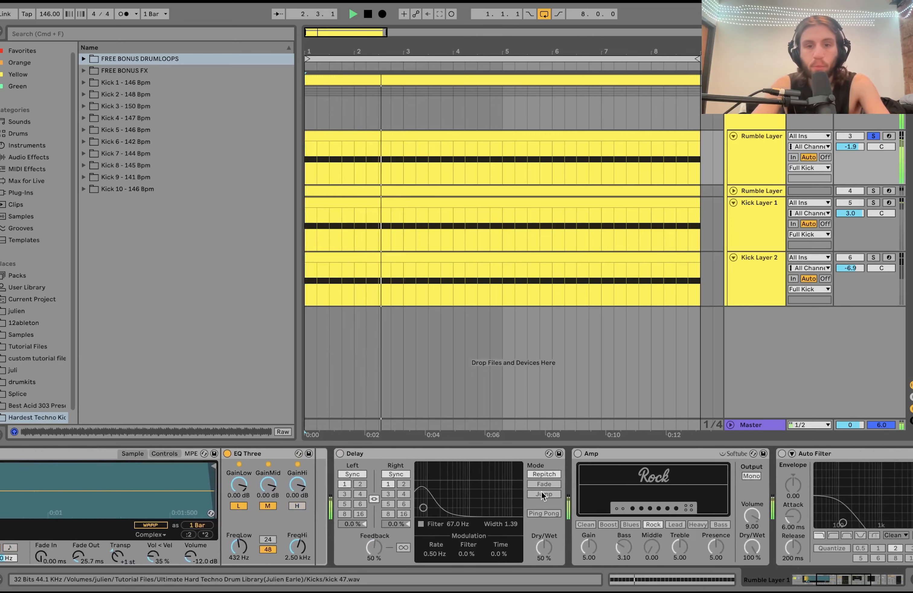
left_click(340, 453)
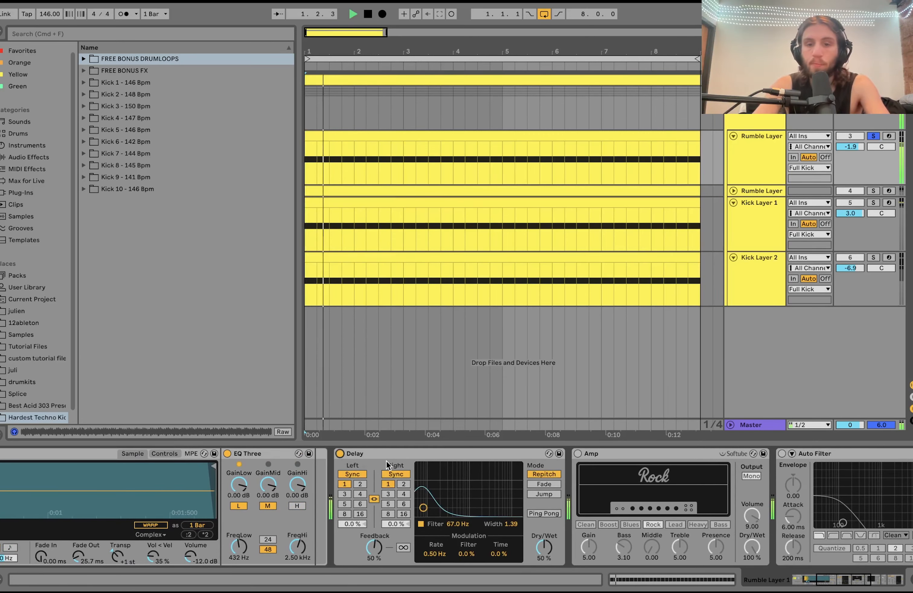
key("space")
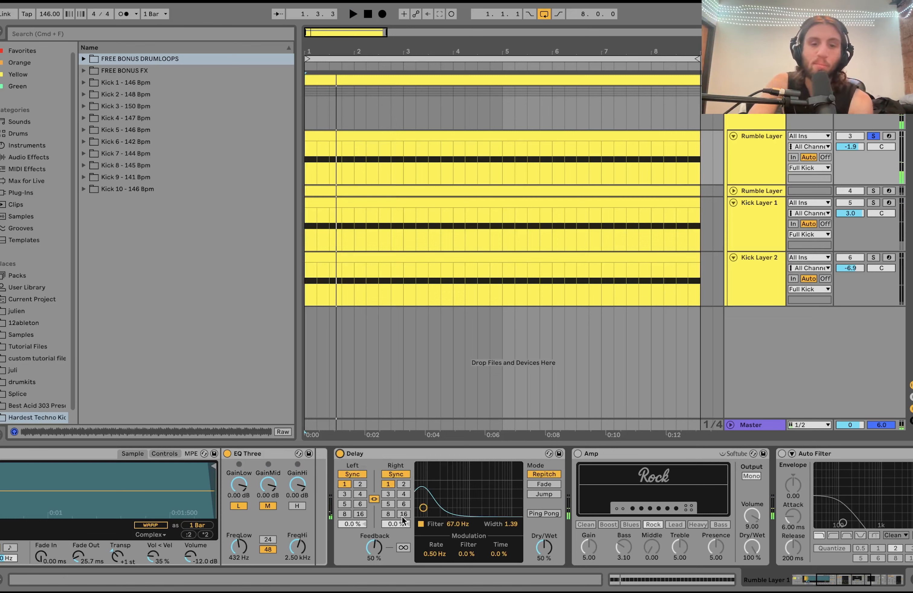
left_click(420, 524)
key("space")
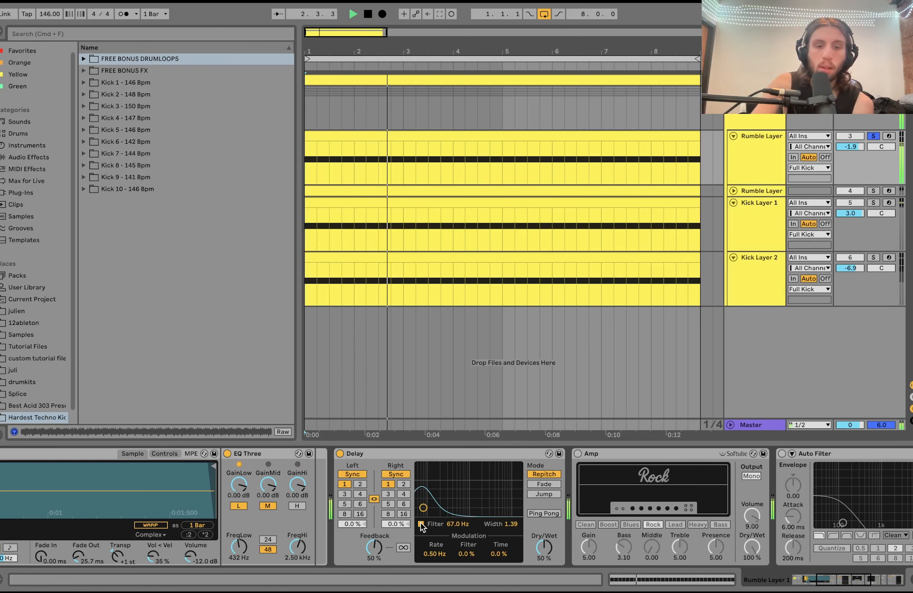
Step: Re-enable the Amp and the Auto Filter on Rumble Layer 1, auditioning the layer after each one
left_click(578, 454)
scroll(576, 458, "right", 6)
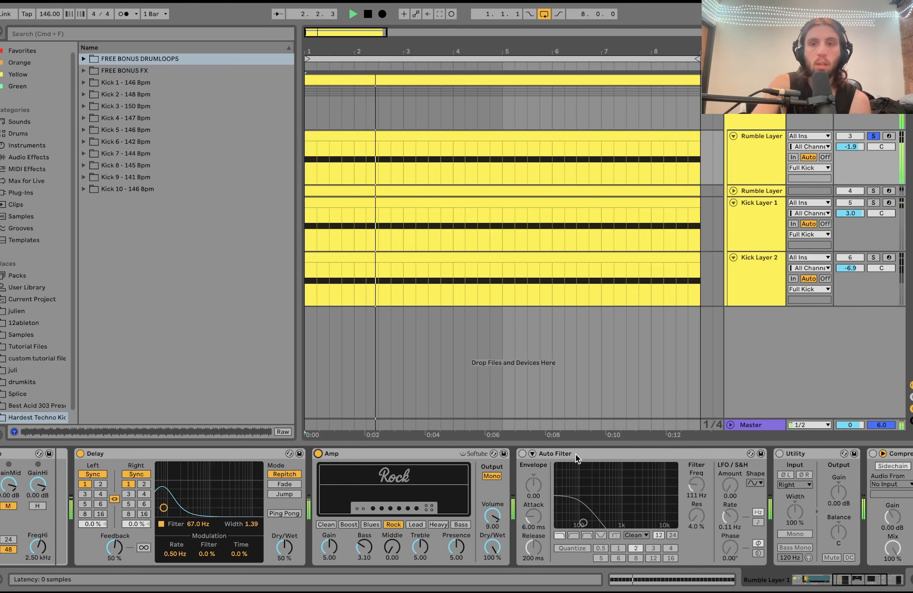
key("space")
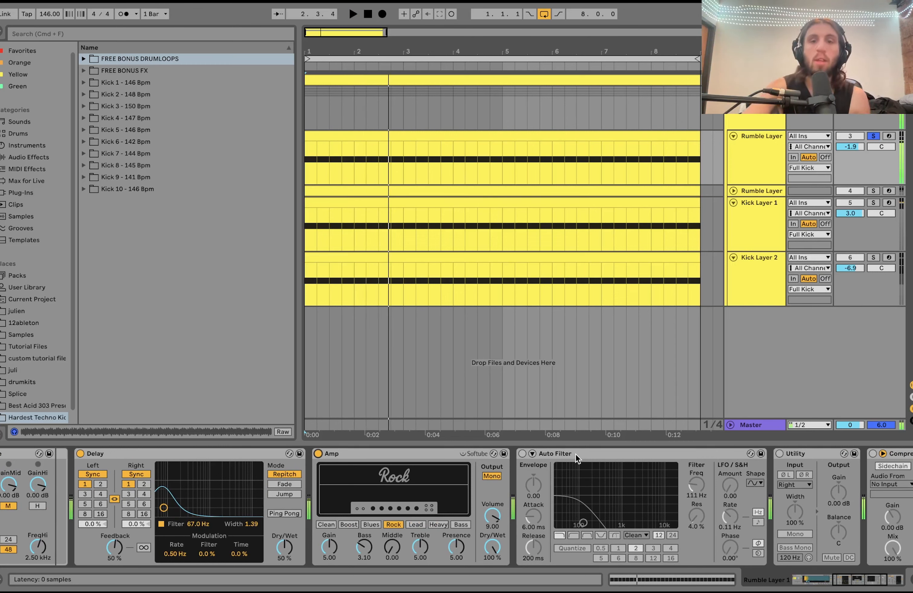
left_click(523, 455)
key("space")
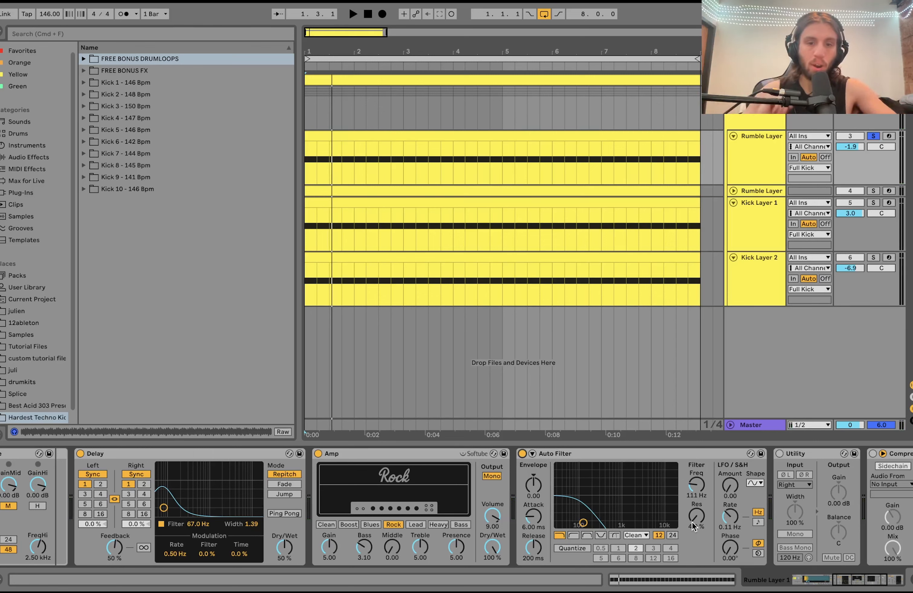
key("space")
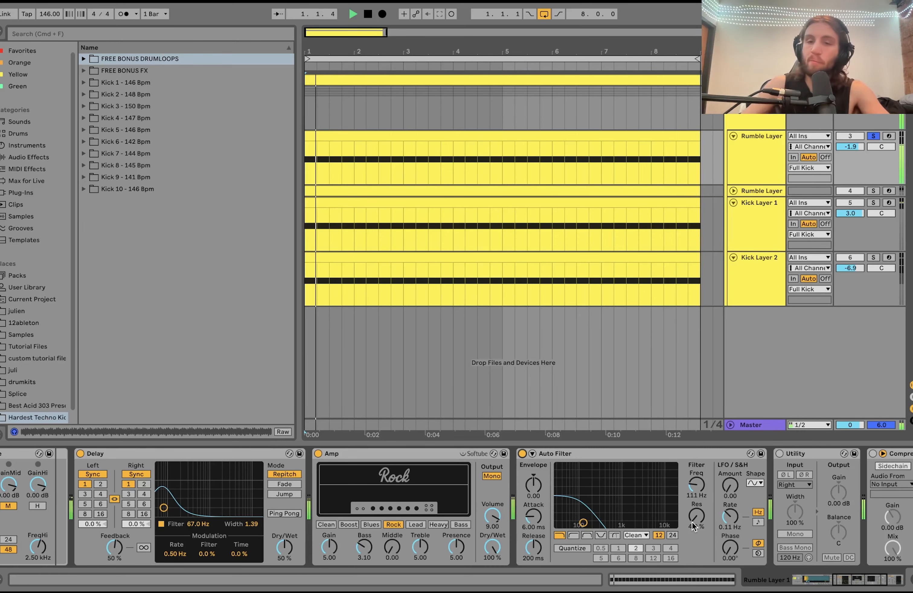
Step: Re-enable Utility and the Compressor on Rumble Layer 1, set the Compressor's sidechain input to the sidechain track, and play the layer
scroll(692, 522, "right", 10)
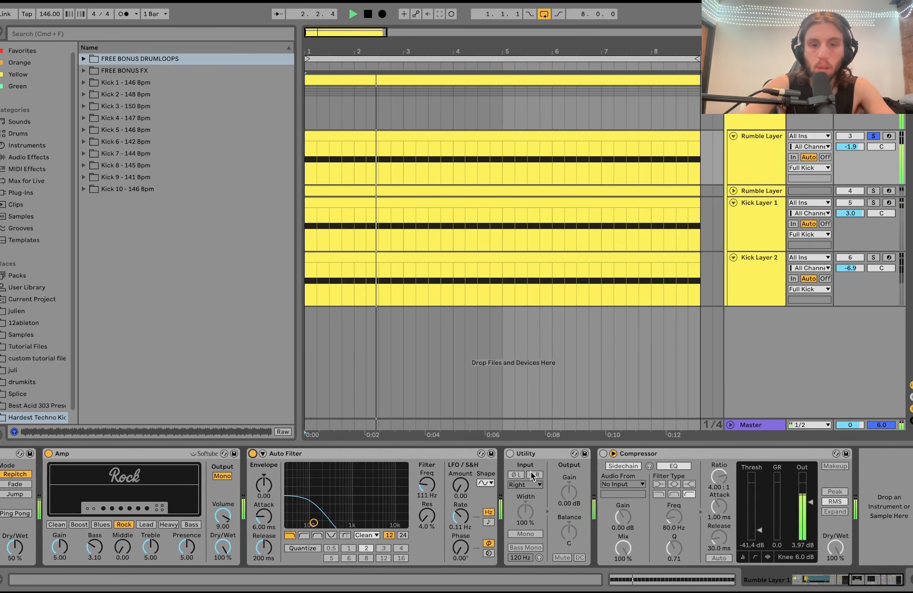
key("space")
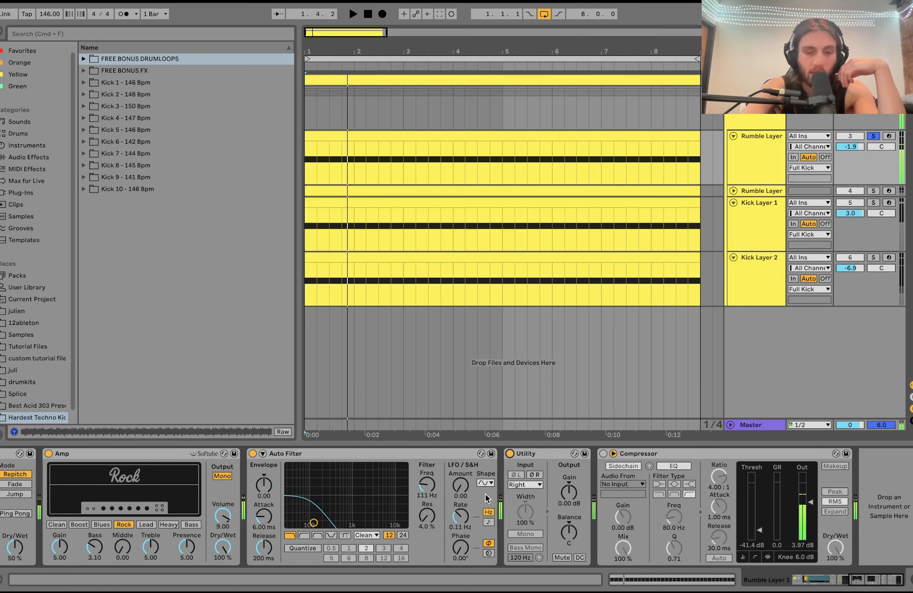
left_click(603, 455)
left_click(630, 485)
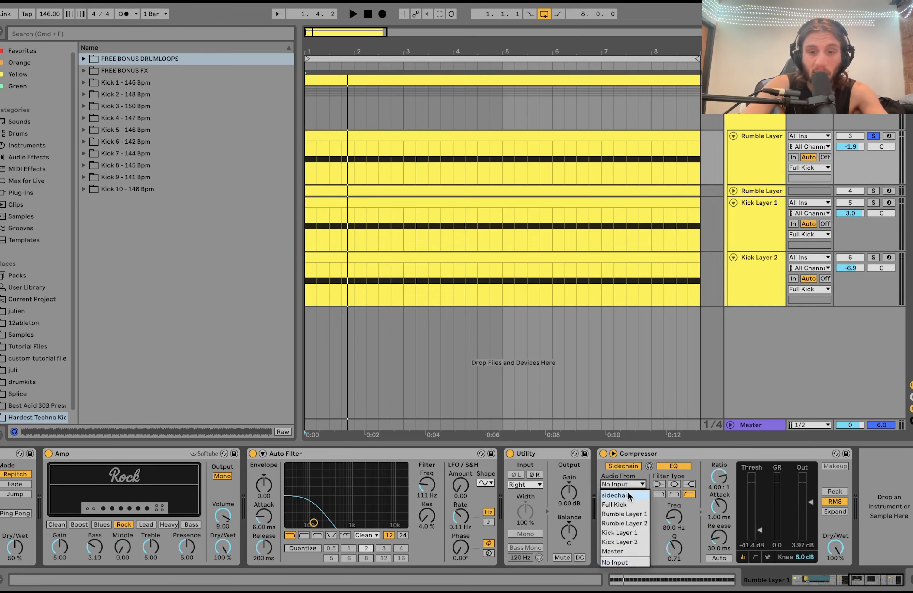
left_click(628, 493)
key("space")
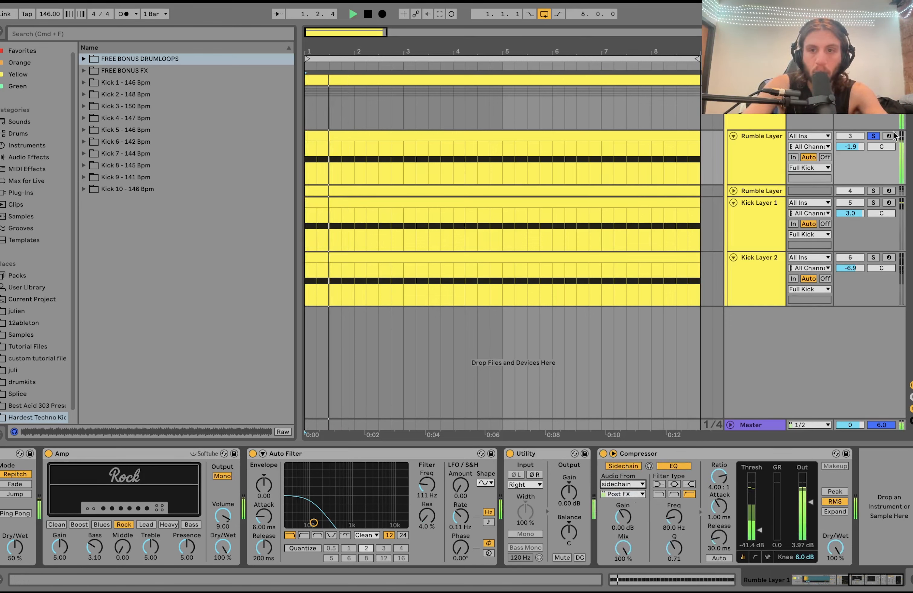
Step: Unsolo Rumble Layer 1 and play the kick with Rumble Layer 2 deactivated
left_click(873, 136)
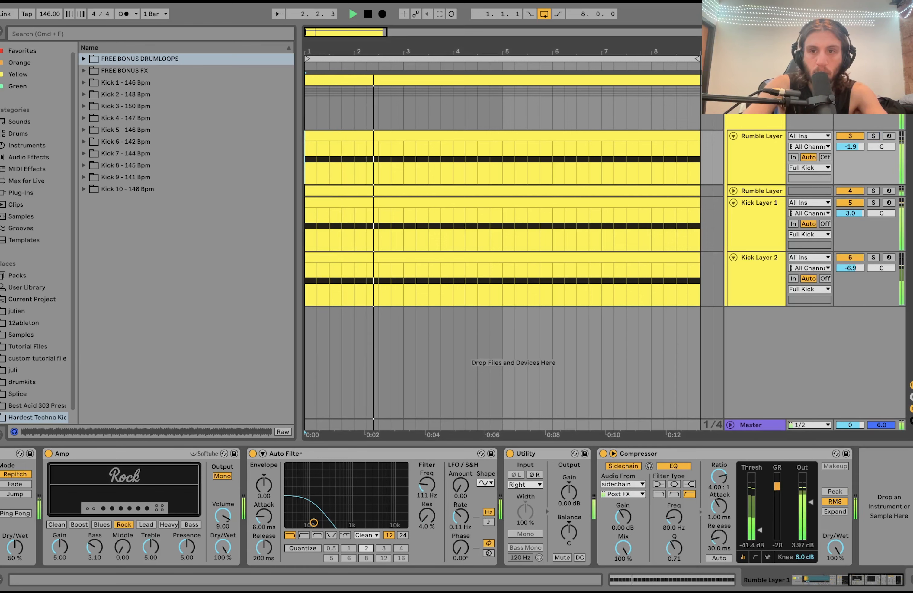
left_click(849, 189)
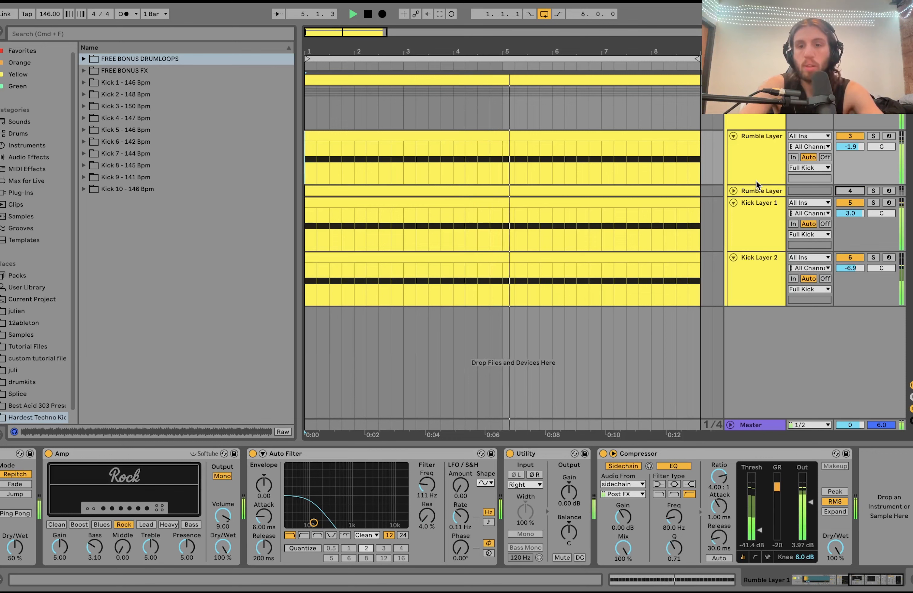
key("space")
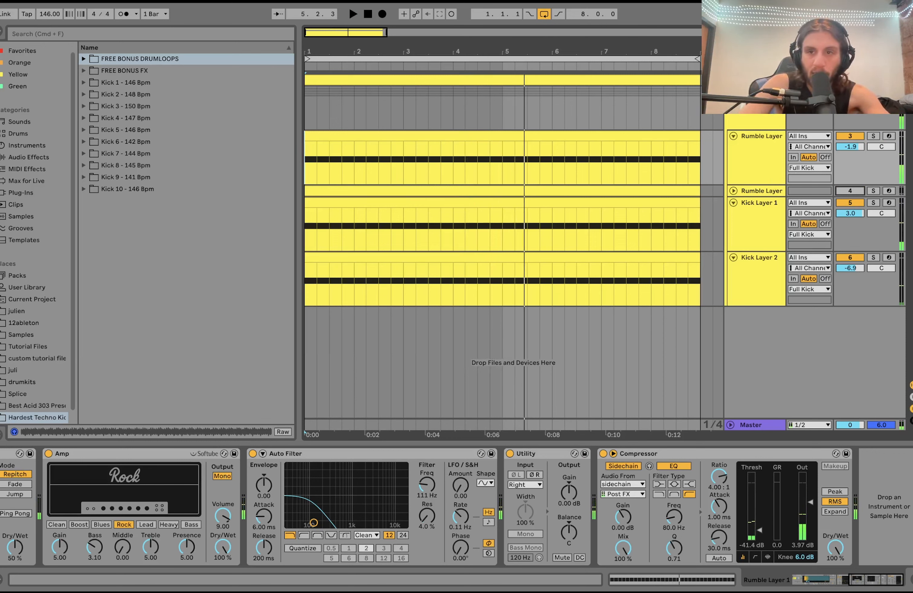
Step: Solo the sidechain track, show its Kick sample device and play it, and take the solo off
left_click(874, 80)
left_click(755, 80)
key("space")
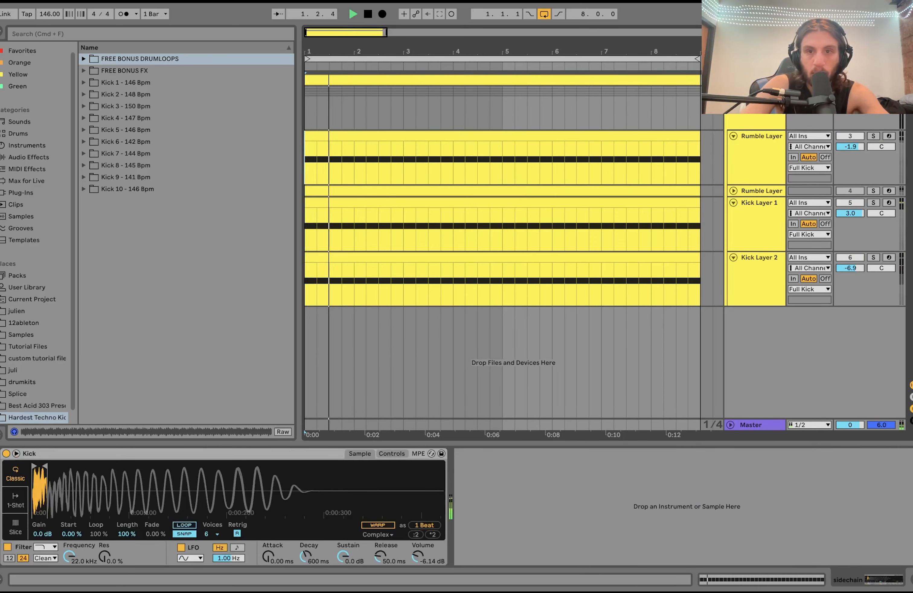
left_click(779, 145)
Step: Set the sidechain input of the Compressor on Rumble Layer 2 to the sidechain track
left_click(768, 189)
scroll(748, 499, "right", 10)
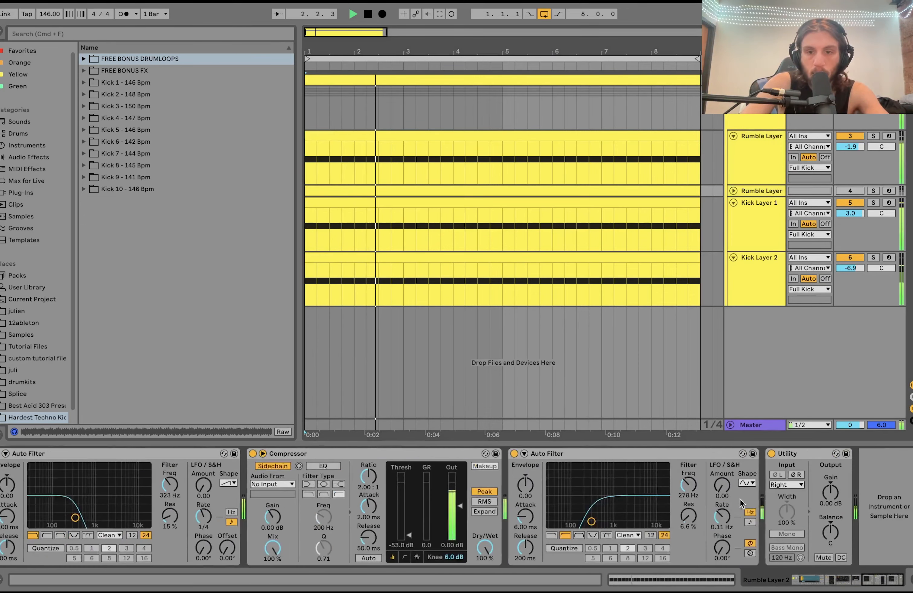
left_click(275, 484)
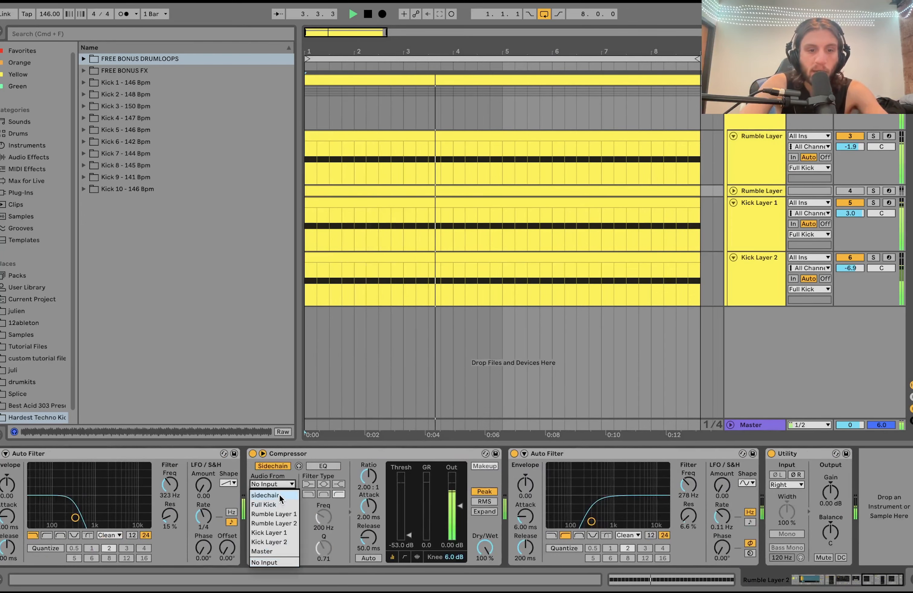
left_click(280, 495)
Step: Reactivate Rumble Layer 2 during playback to hear the complete kick, and show that layer's devices
left_click(761, 169)
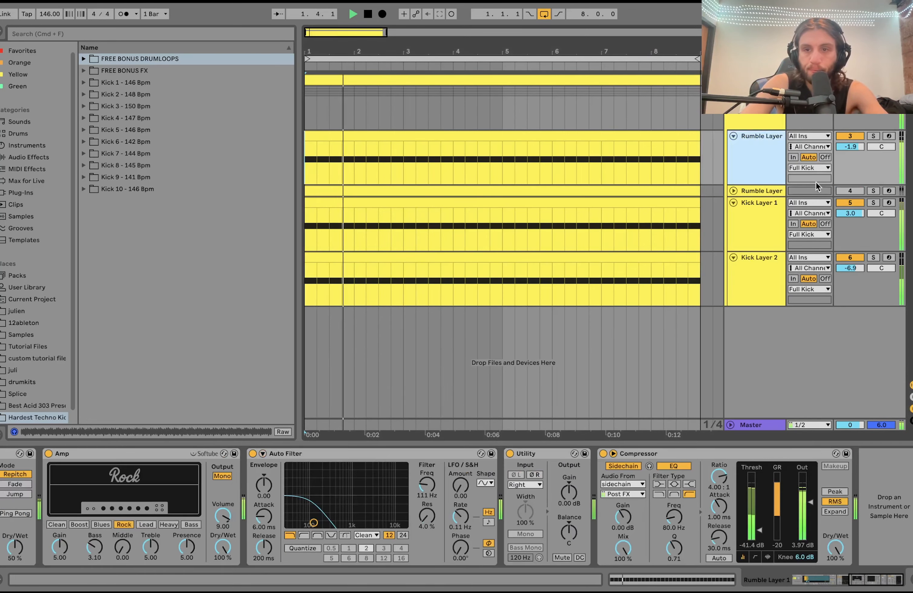
left_click(849, 190)
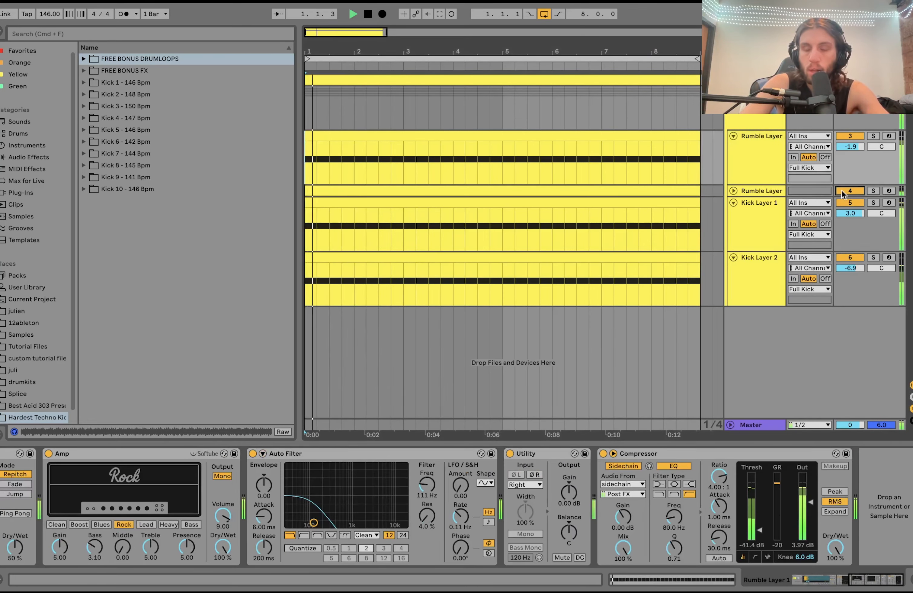
left_click(753, 191)
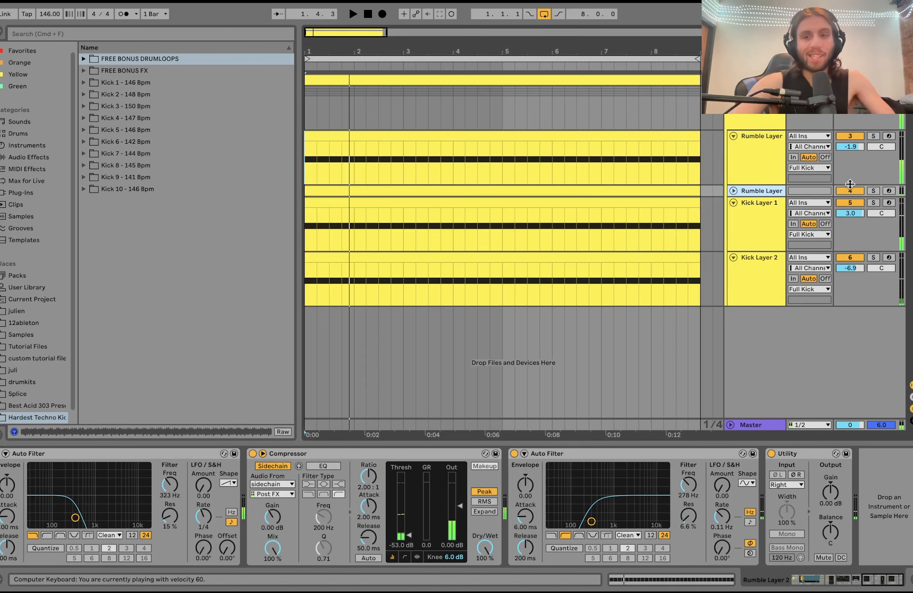
Step: Audition Rumble Layer 2 on its own in solo, stop playback and take the solo off
left_click(873, 190)
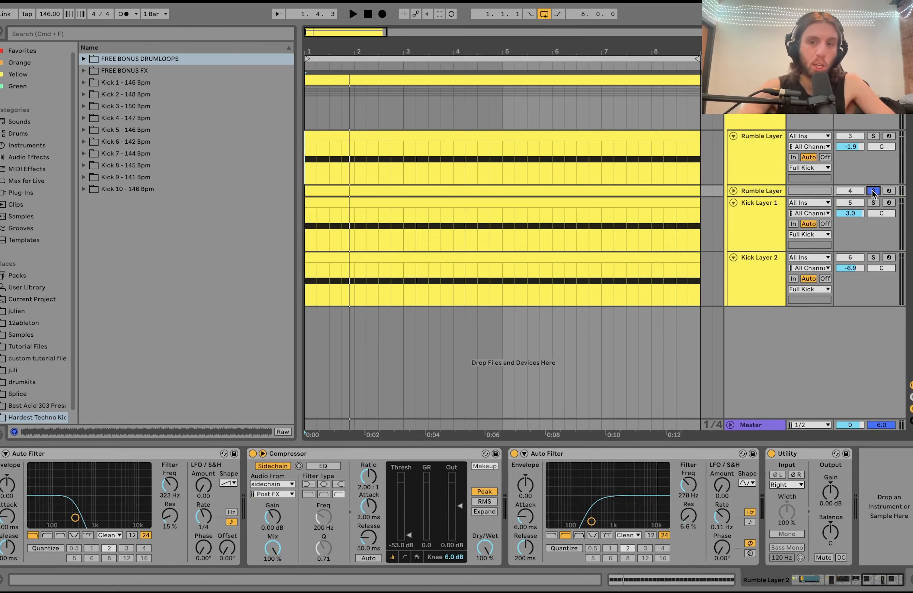
key("space")
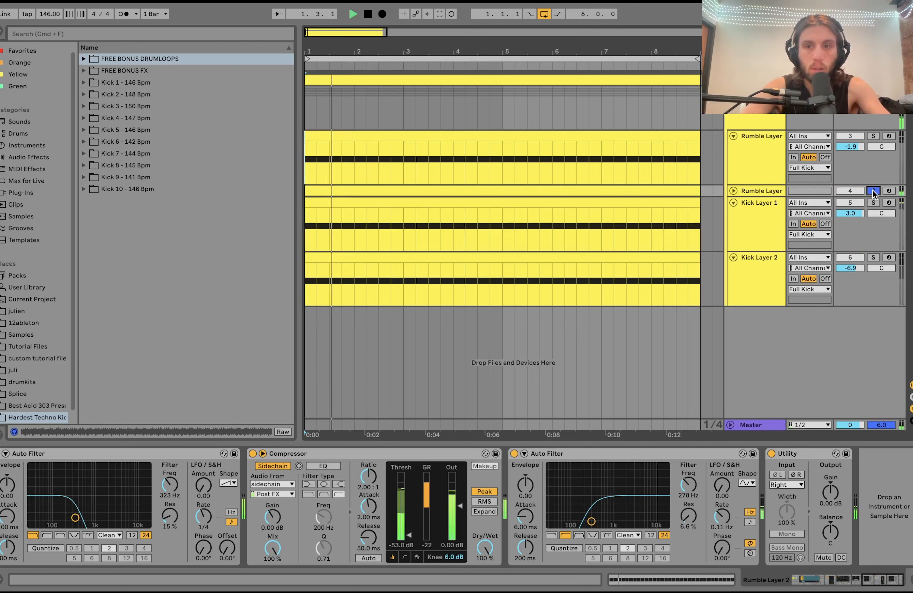
left_click(754, 192)
key("space")
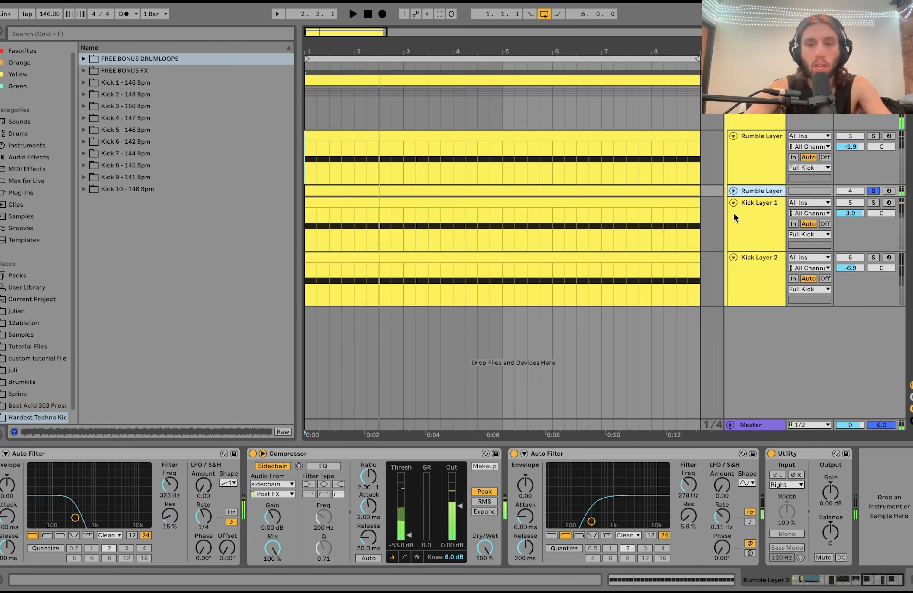
left_click(873, 191)
Step: Compare the full kick without and with Rumble Layer 2 by deactivating and reactivating the track during playback
left_click(851, 191)
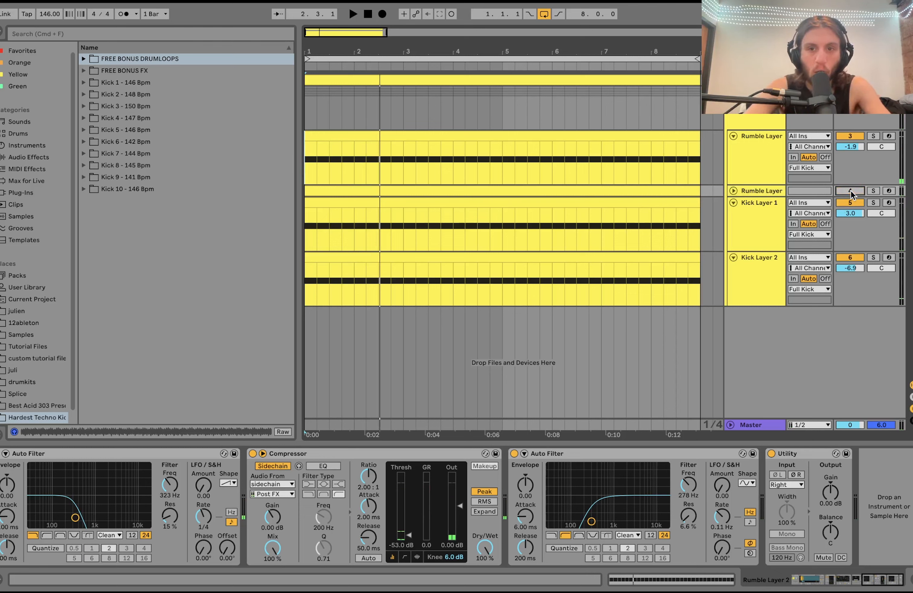
key("space")
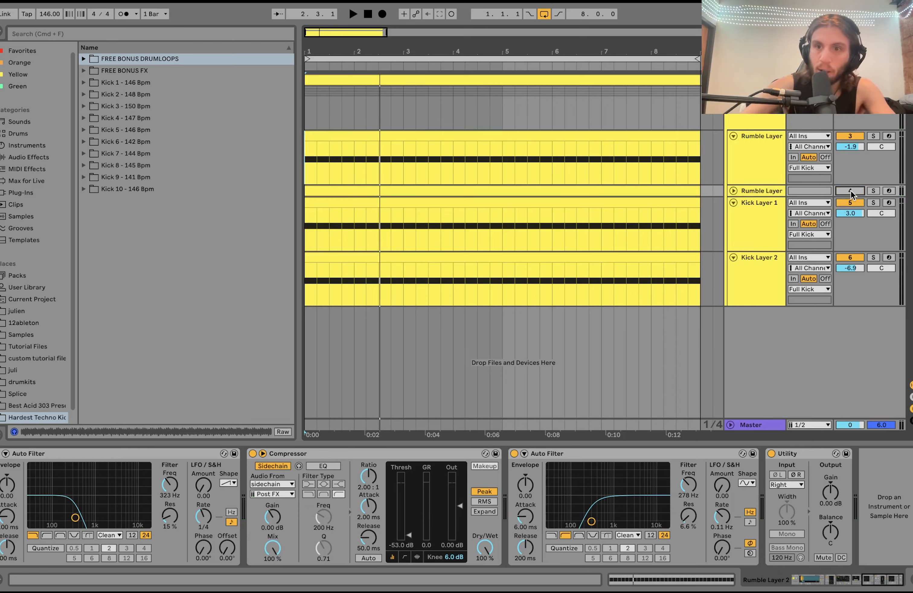
left_click(851, 190)
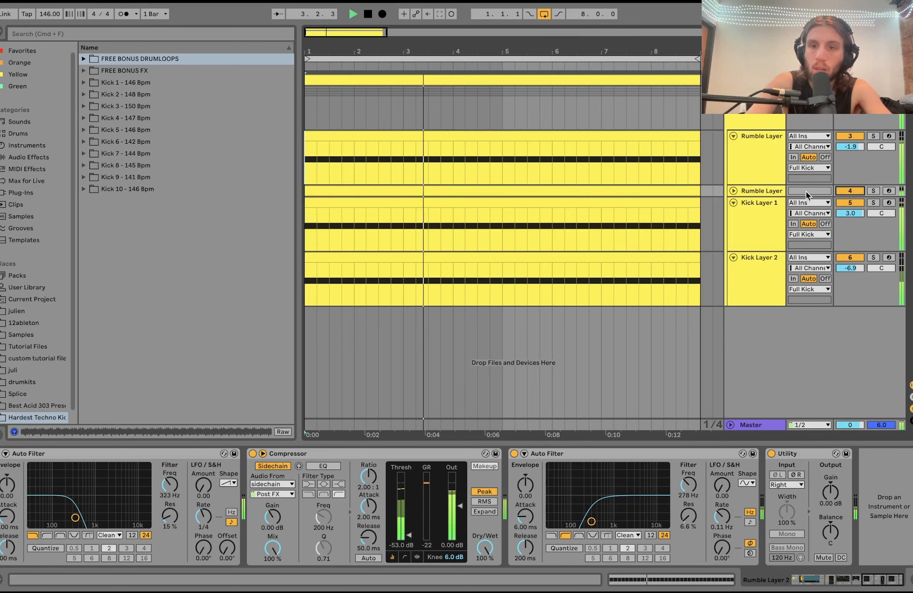
left_click(775, 190)
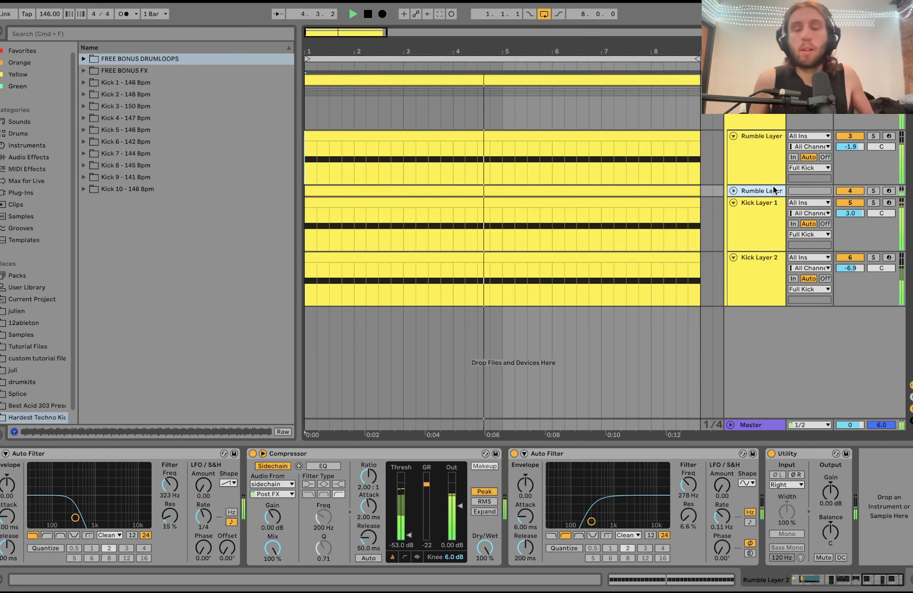
key("space")
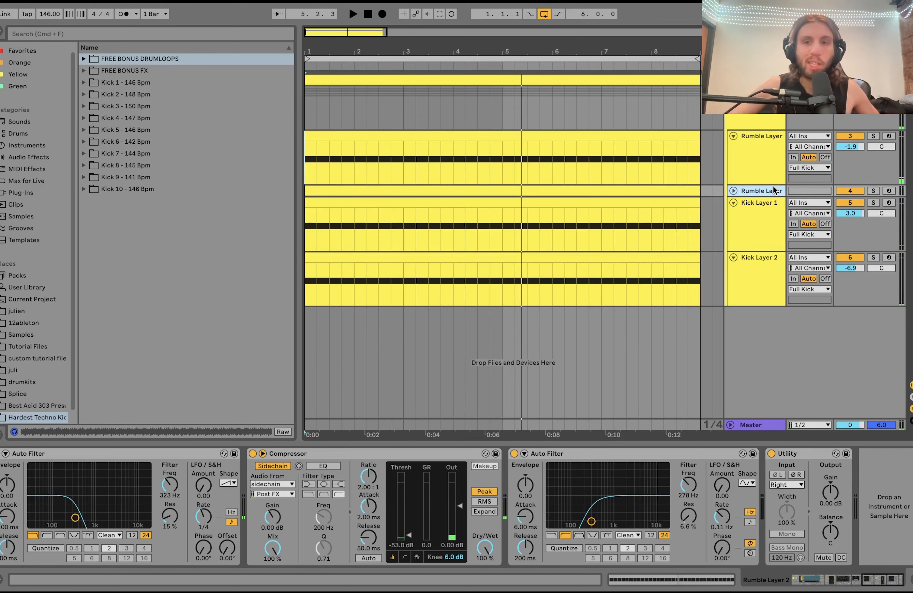
Step: Unfold the Rumble Layer 2 track and examine its device chain from the Instrument Rack through the Delay, Reverb and Amp
key("Right")
scroll(429, 470, "left", 15)
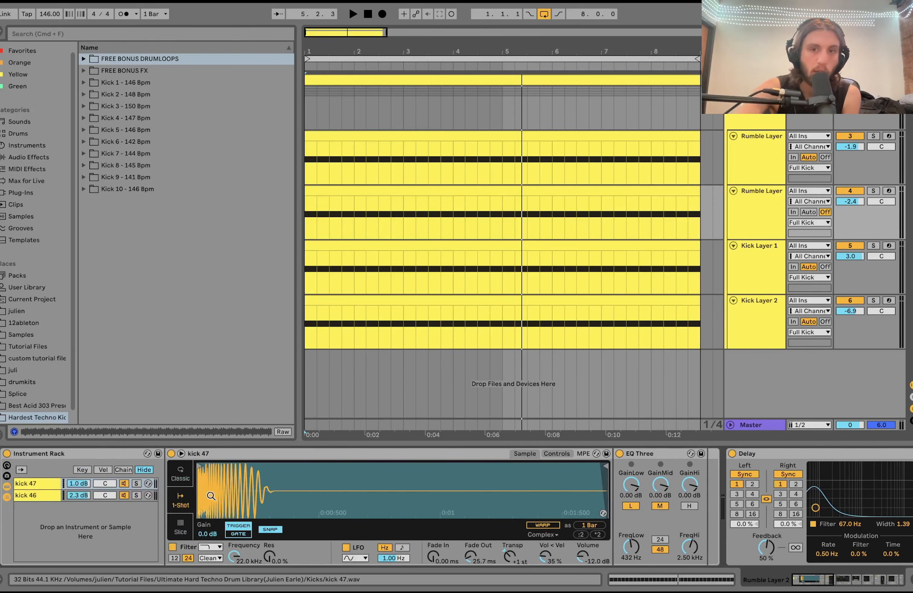
scroll(241, 492, "right", 15)
scroll(241, 492, "right", 5)
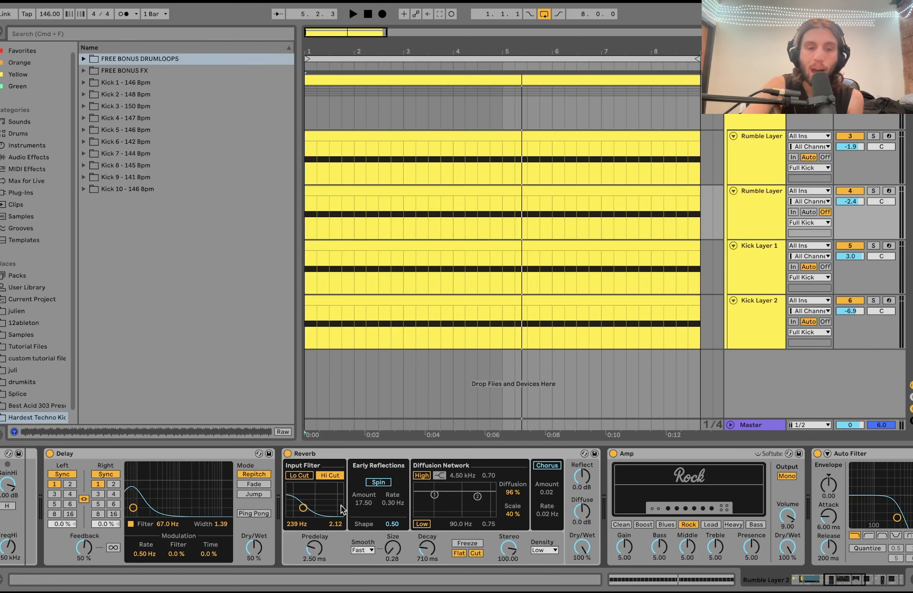
scroll(698, 506, "right", 5)
scroll(697, 506, "left", 5)
Step: Solo Rumble Layer 2 and compare its sound with the Reverb off and on
key("space")
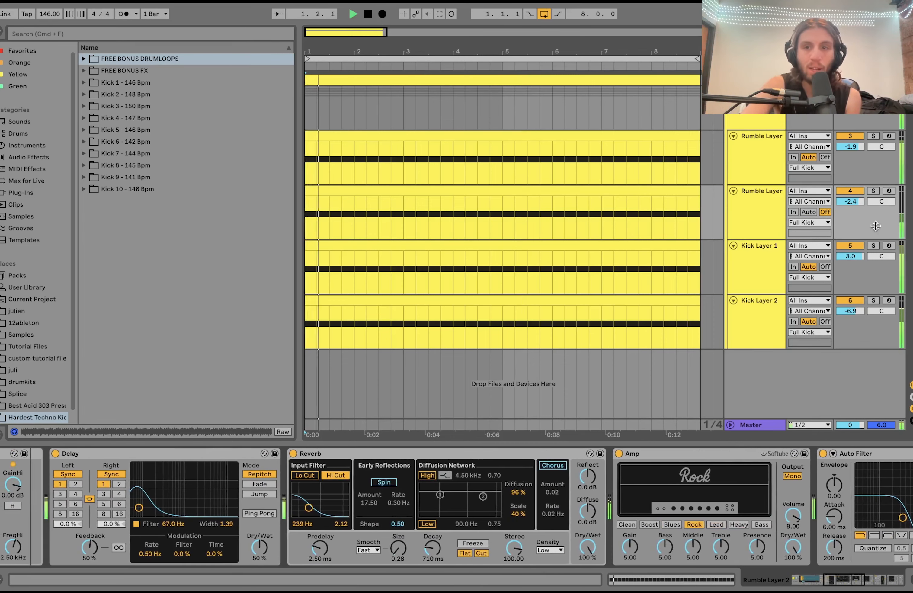
left_click(875, 191)
key("space")
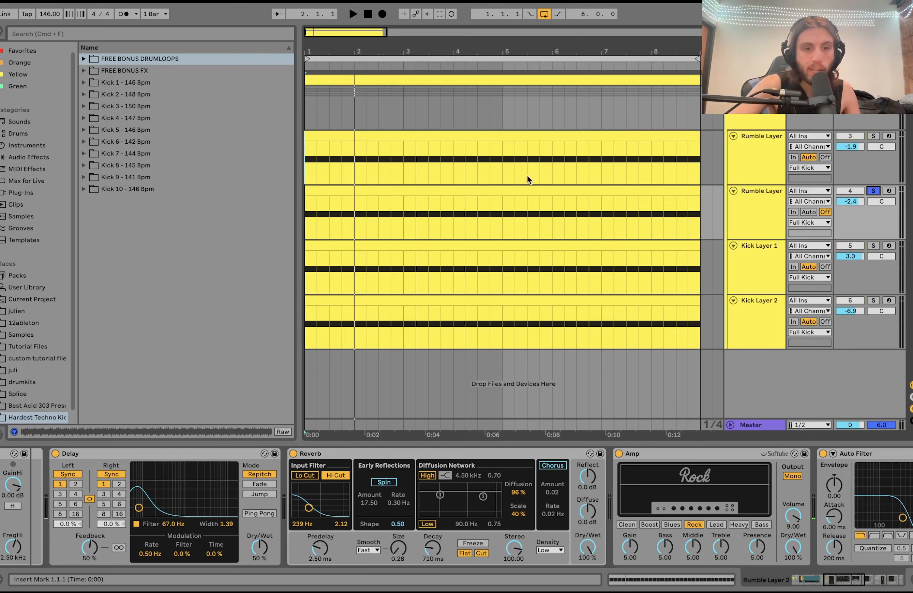
left_click(293, 453)
key("space")
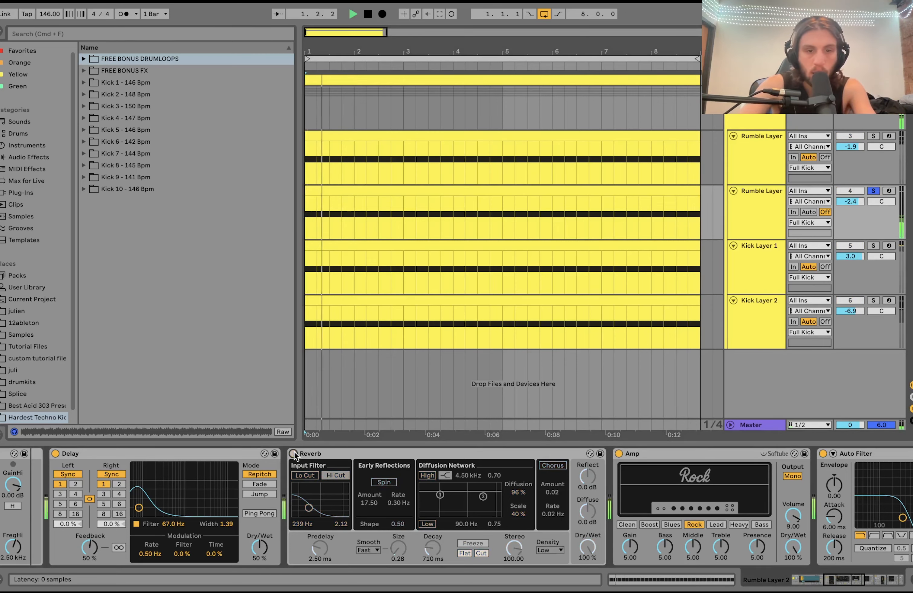
left_click(293, 455)
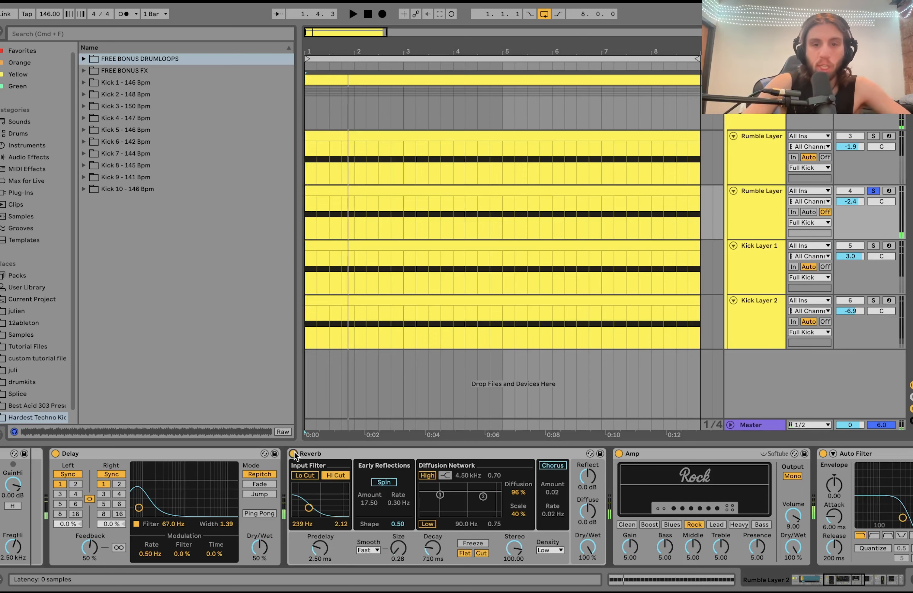
Step: Bypass the first Auto Filter on Rumble Layer 2 and audition the layer in solo and within the full kick
scroll(295, 455, "right", 8)
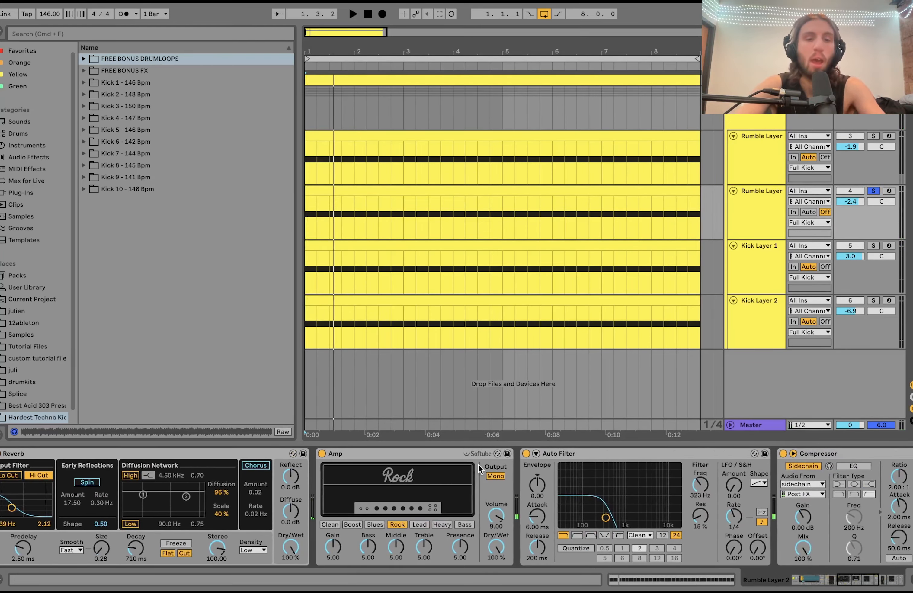
scroll(472, 456, "right", 8)
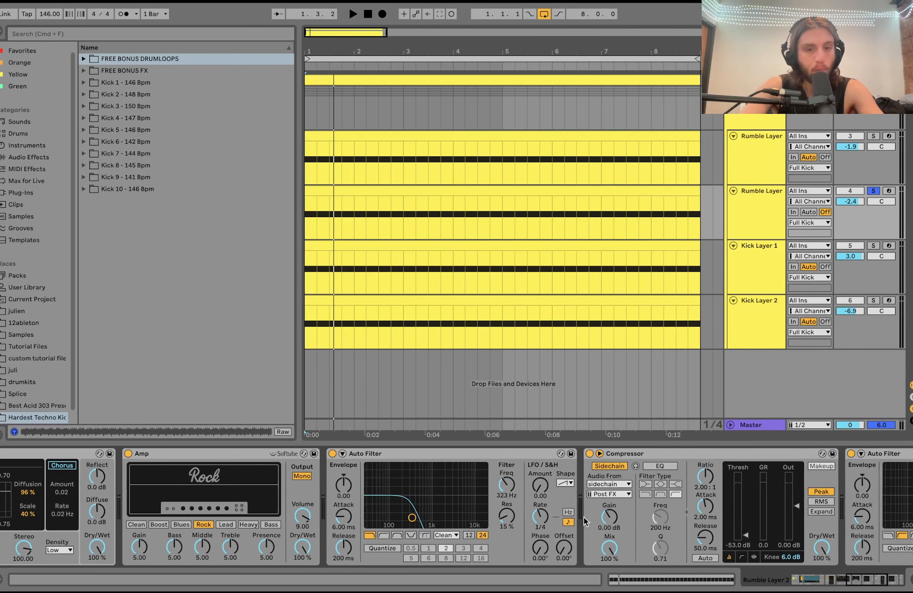
scroll(454, 519, "right", 5)
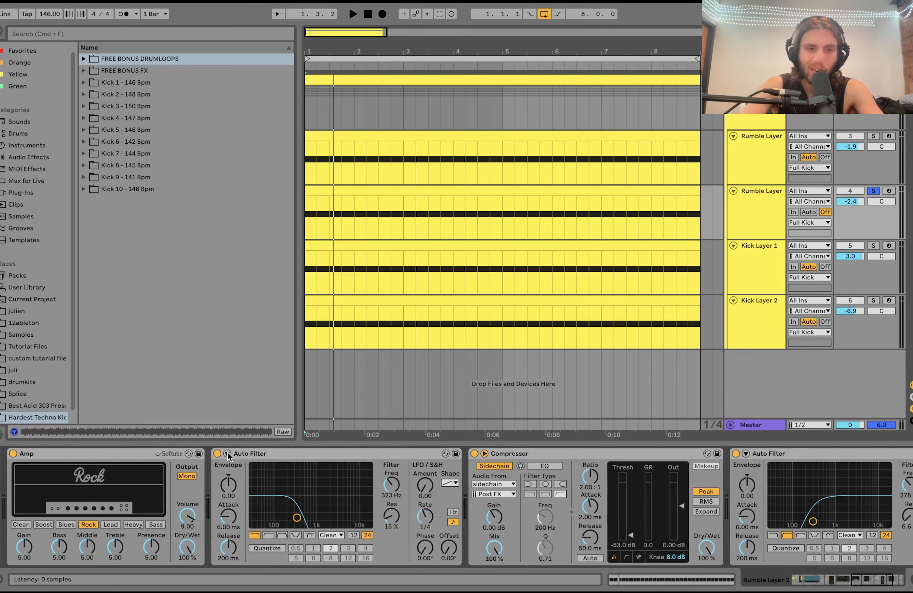
left_click(217, 453)
key("space")
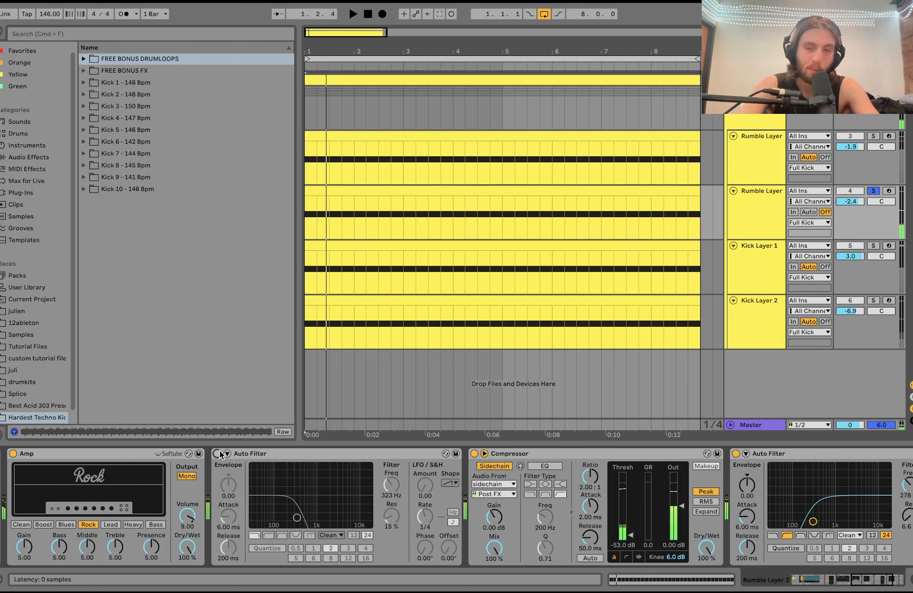
key("space")
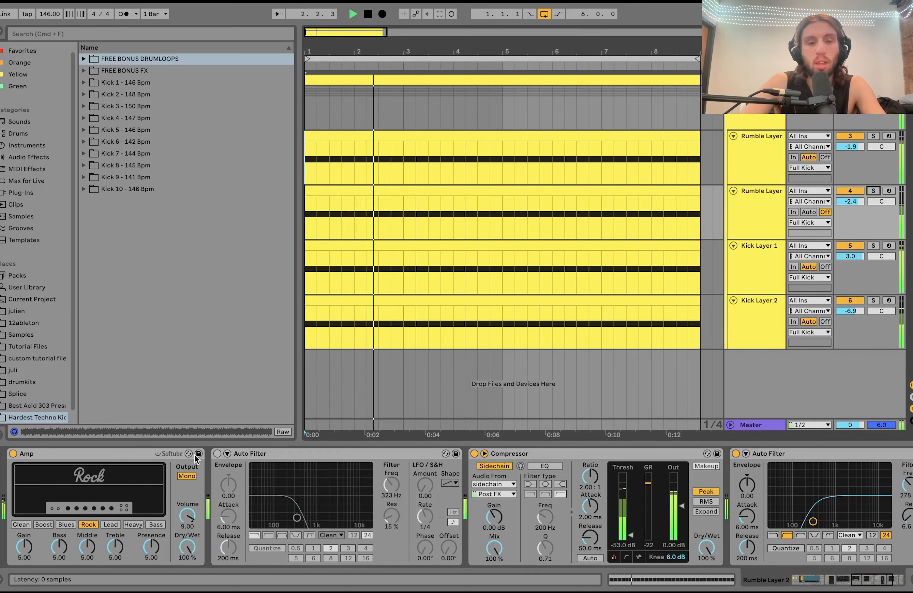
key("space")
Step: Reactivate the first Auto Filter on Rumble Layer 2, try moving its cutoff frequency and audition the sound
left_click(217, 453)
mouse_move(392, 484)
left_mouse_down()
mouse_move(391, 460)
mouse_move(391, 509)
mouse_move(391, 490)
left_mouse_up()
key("space")
key("space")
key("space")
scroll(391, 489, "right", 5)
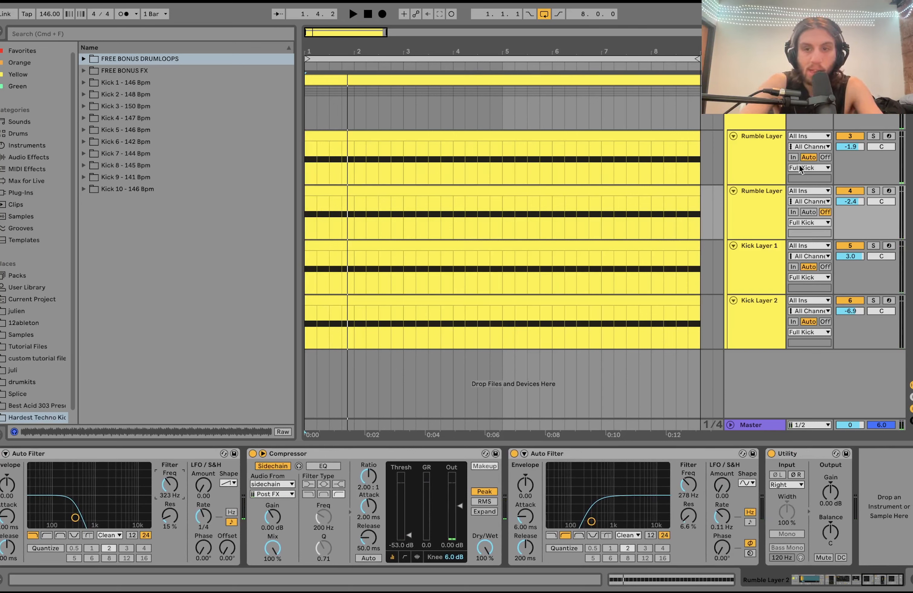
Step: Audition both rumble layers together in solo, stop playback and switch the solo to the Full Kick group
left_click(874, 191)
left_click(873, 136)
key("space")
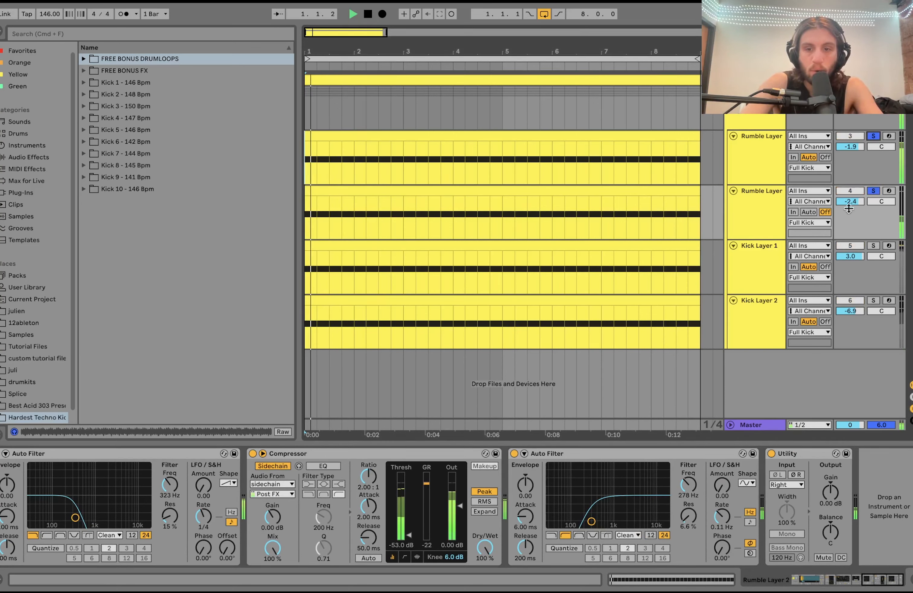
key("space")
left_click(774, 119)
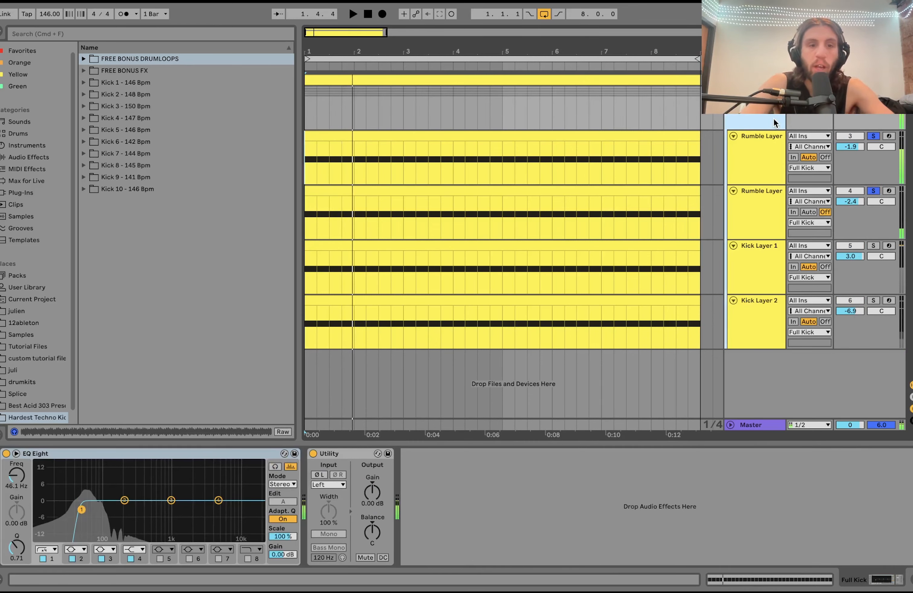
key("s")
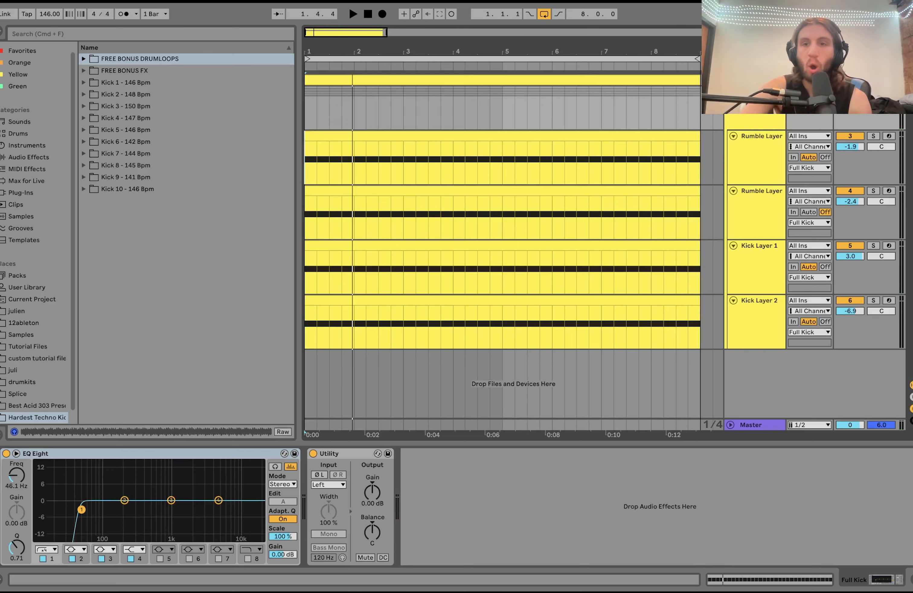
Step: Show the Full Kick group's devices and compare the kick with its EQ Eight off and on during playback
left_click(775, 158)
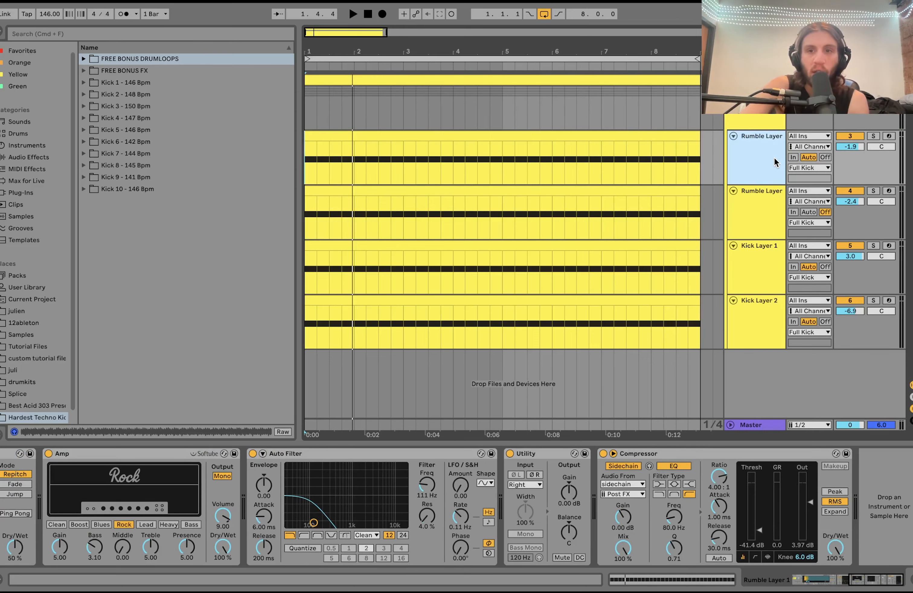
left_click(737, 125)
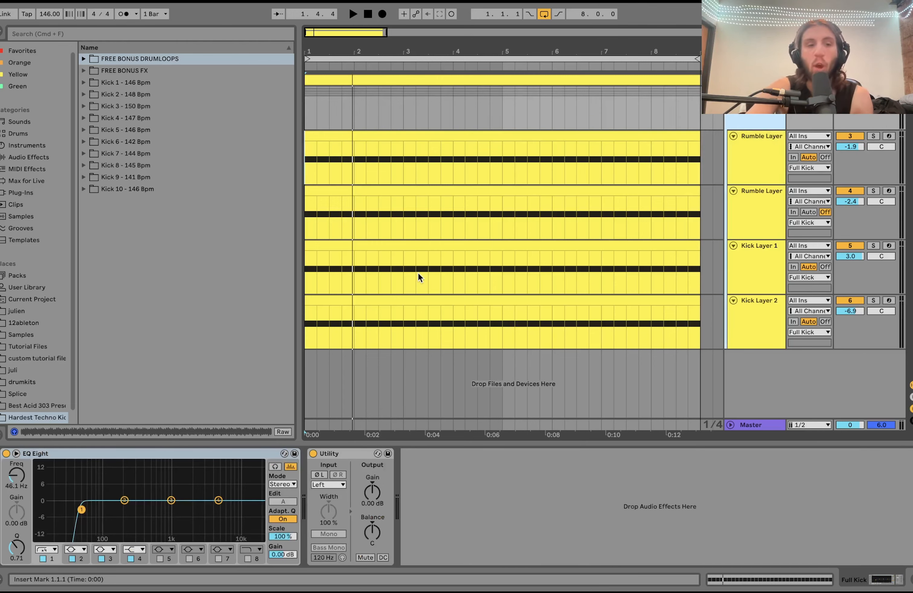
left_click(238, 454)
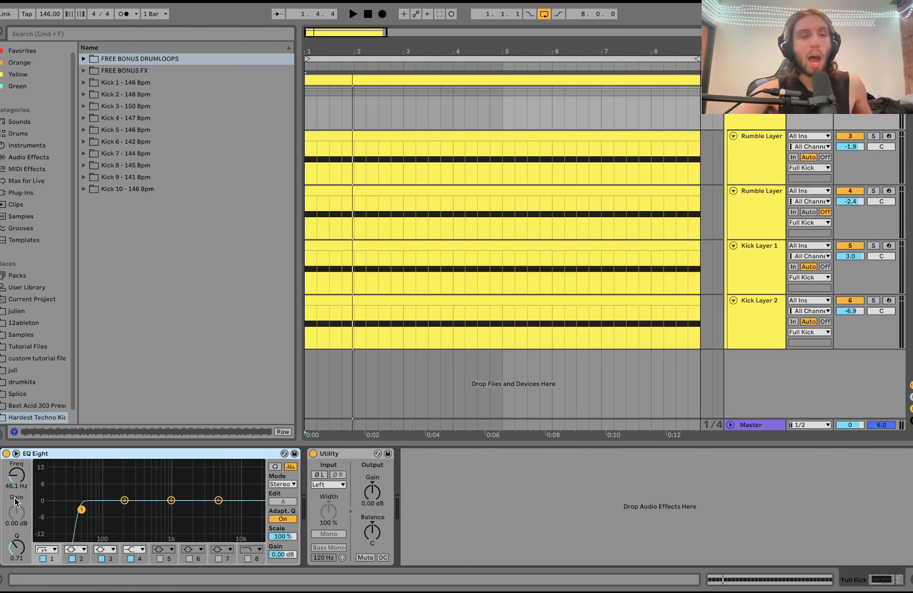
left_click(6, 454)
key("space")
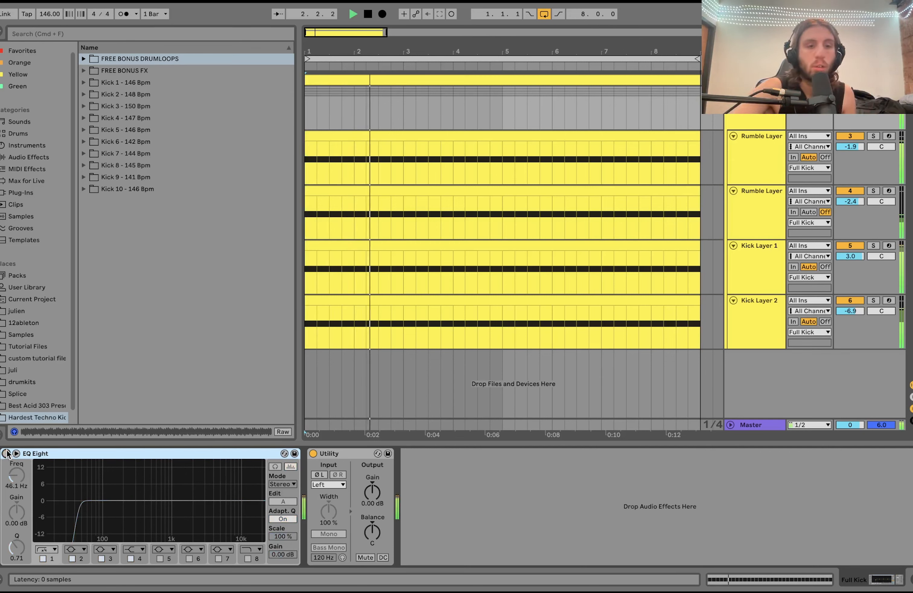
key("space")
left_click(6, 453)
key("space")
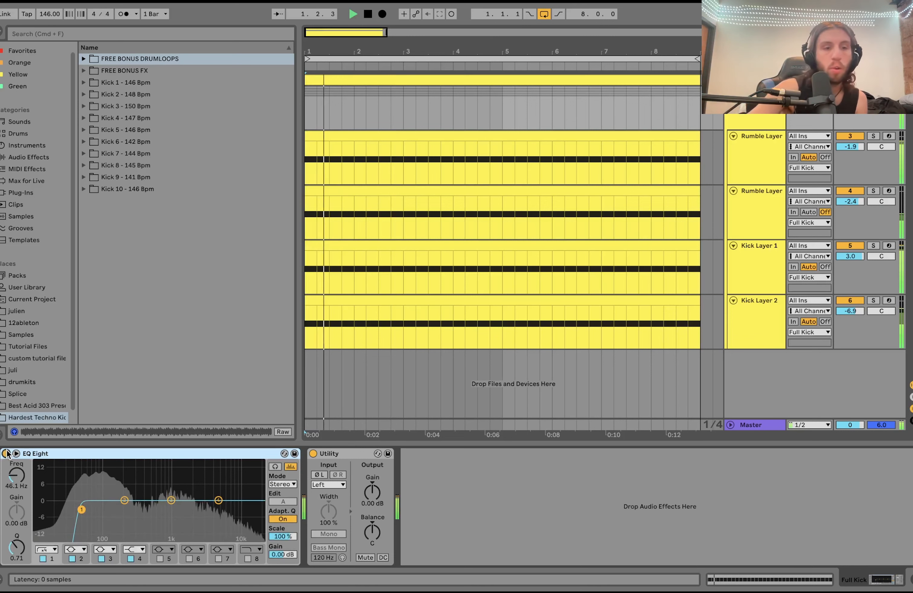
left_click(6, 454)
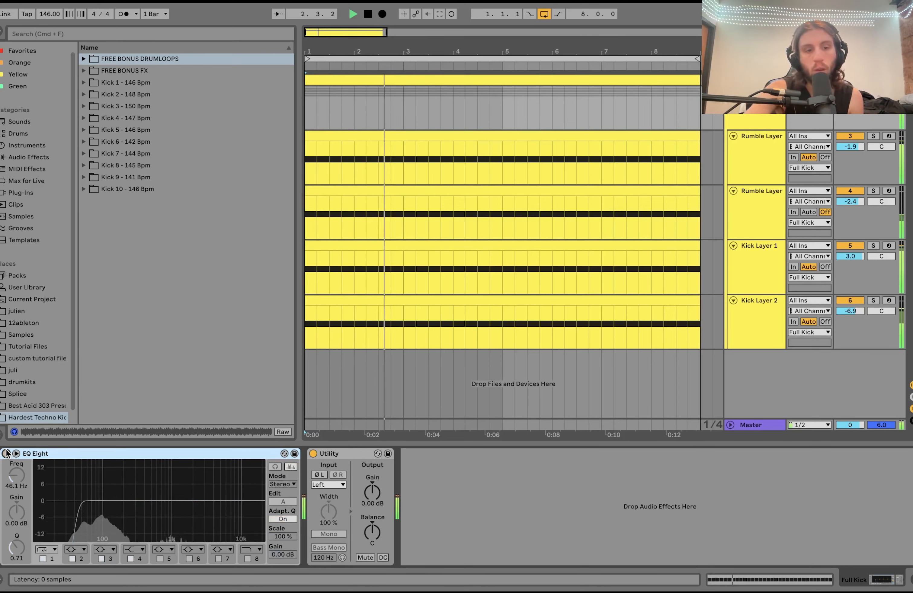
left_click(6, 454)
key("space")
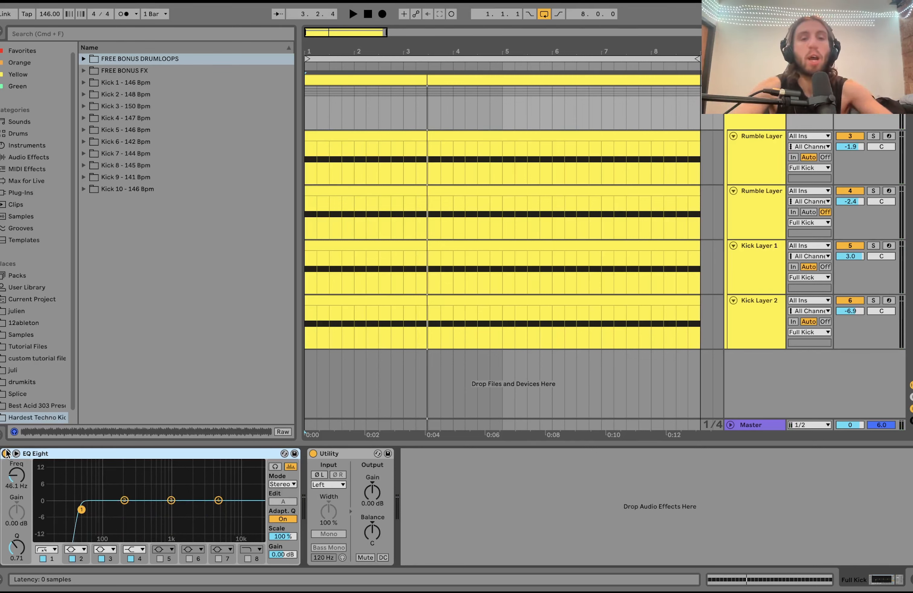
Step: Play the full kick several times with EQ Eight on to examine its low end in the spectrum
key("space")
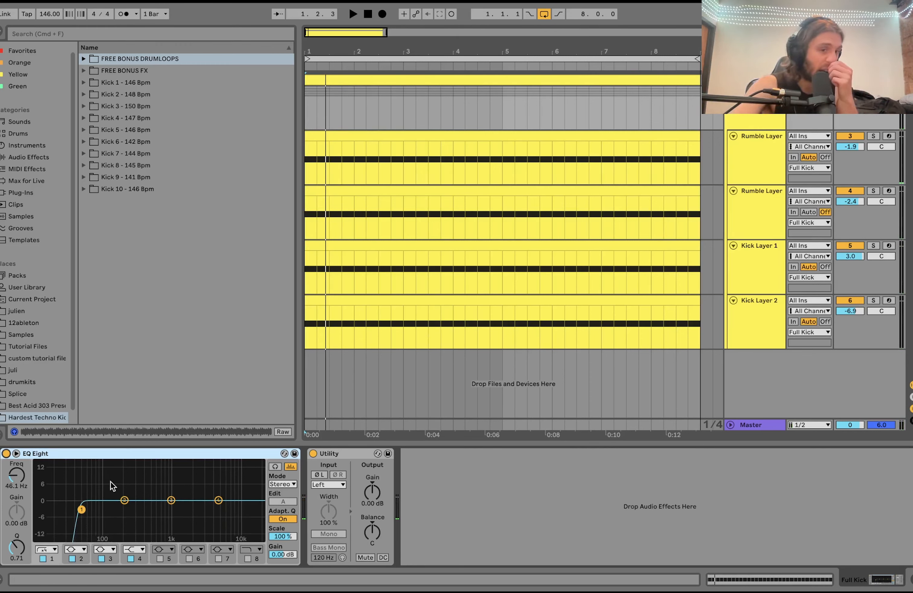
key("space")
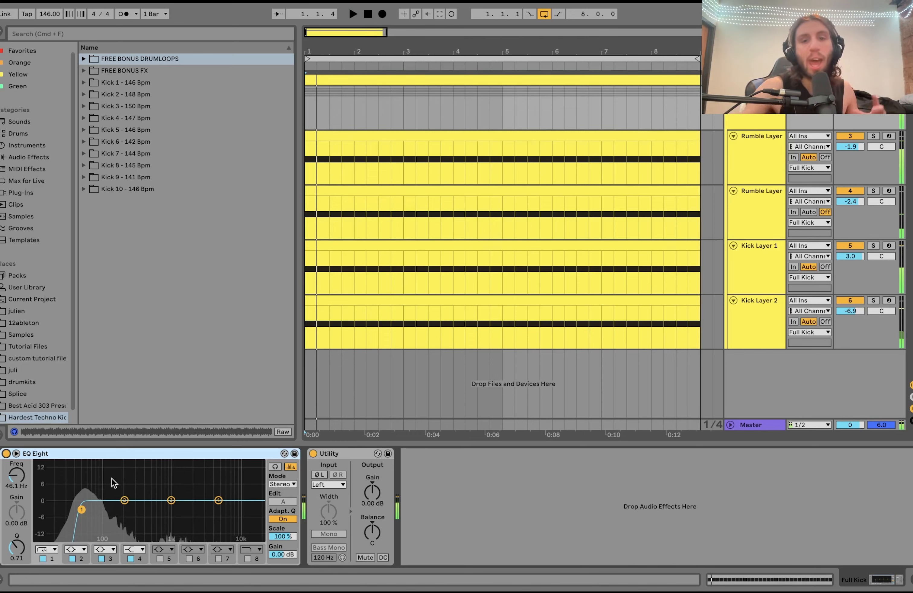
key("space")
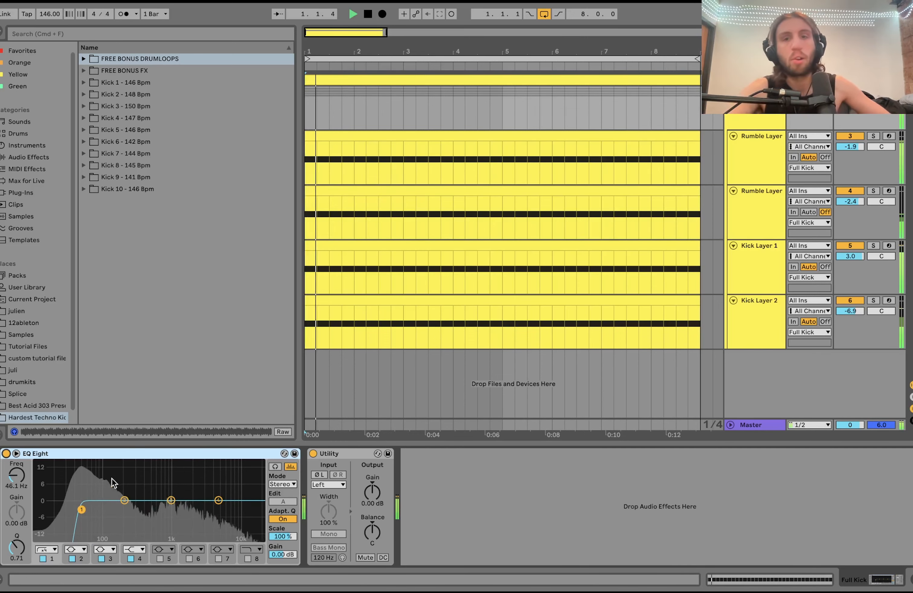
key("space")
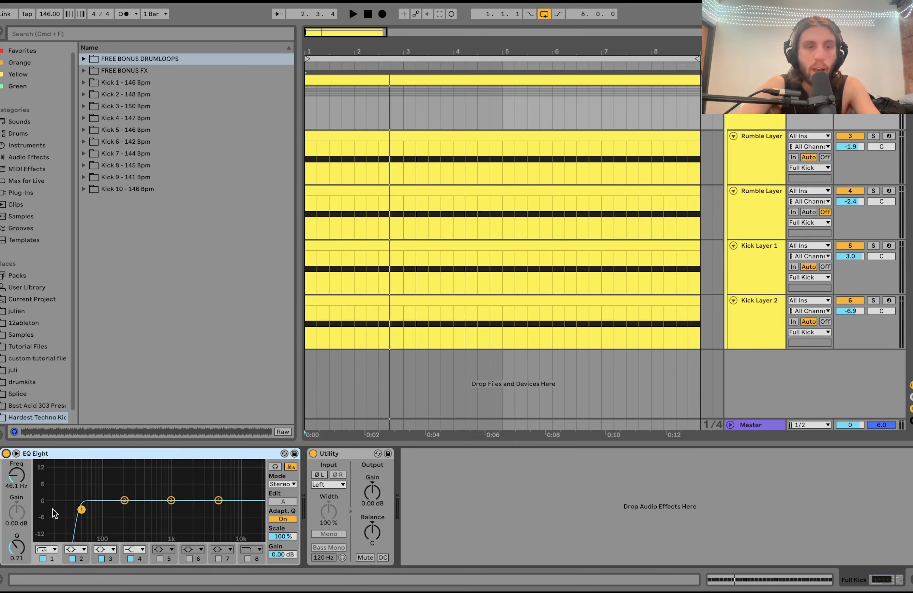
key("space")
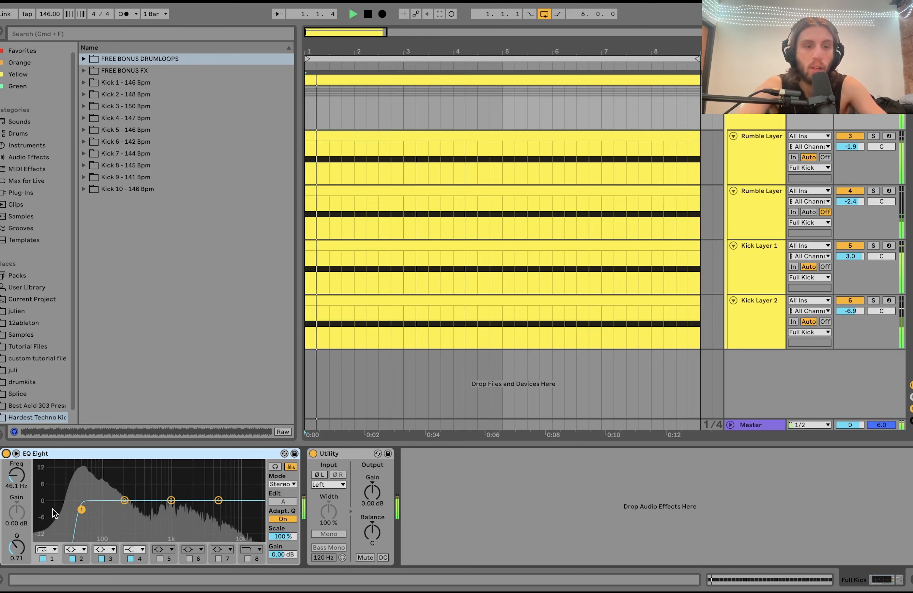
Step: Add Loop 1 5 Hats.wav from the Loop 1 130 Bpm bonus drumloops to a new track at bar 1 and set its volume to -4.4 dB
left_click(90, 58)
left_click(84, 58)
left_click(143, 95)
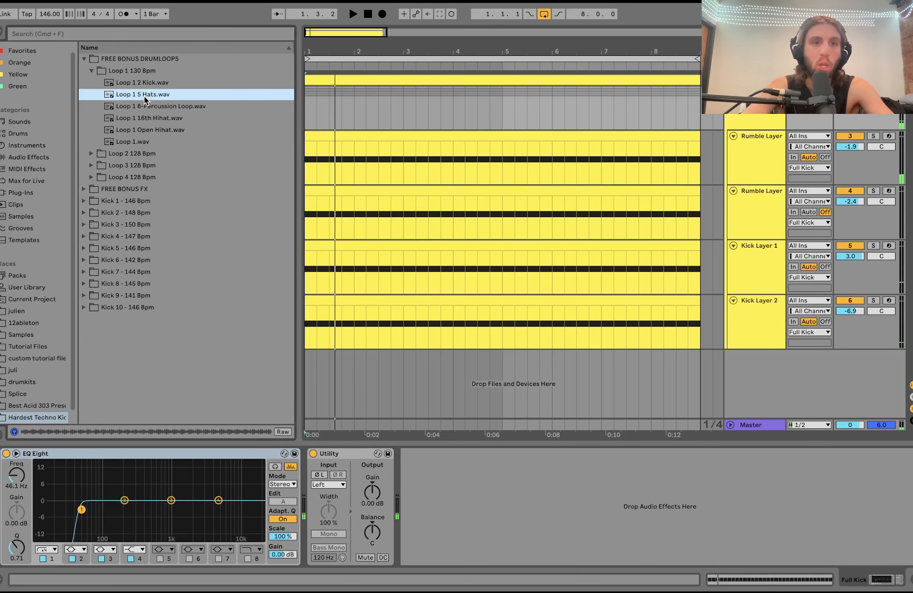
left_click_drag(141, 94, 310, 376)
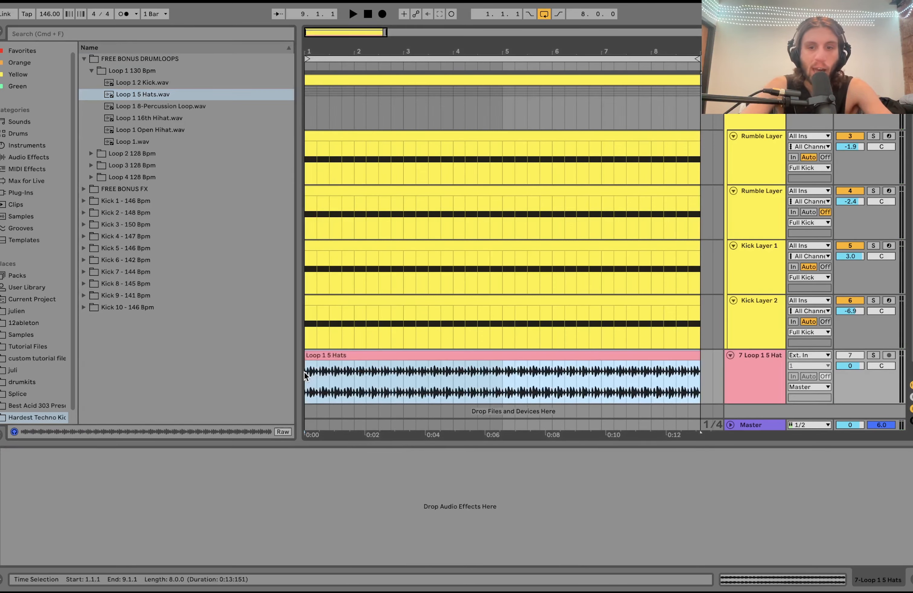
left_click_drag(846, 364, 847, 380)
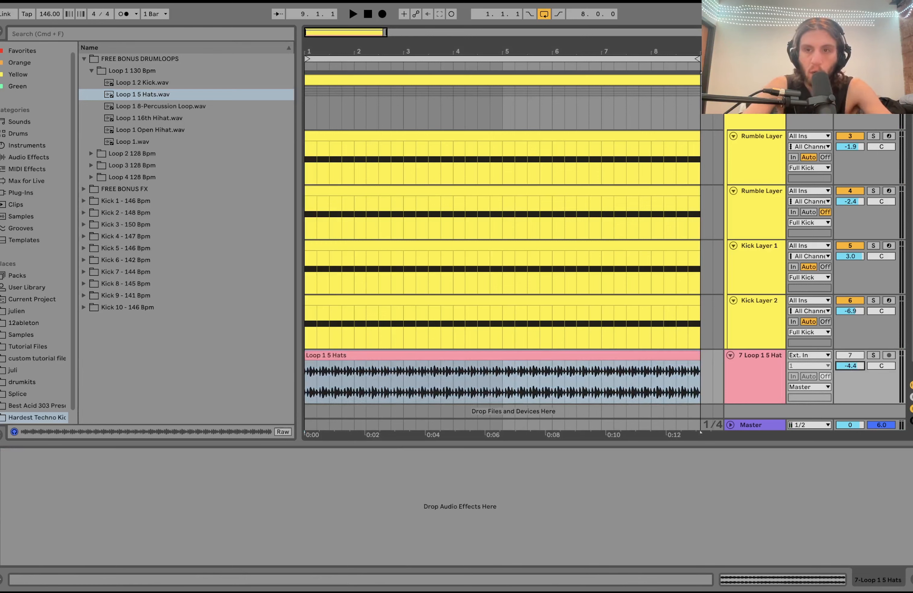
Step: Take the solo off the Full Kick group, play the kick with the hats and set the hats track's volume to -4.1 dB
left_click(751, 219)
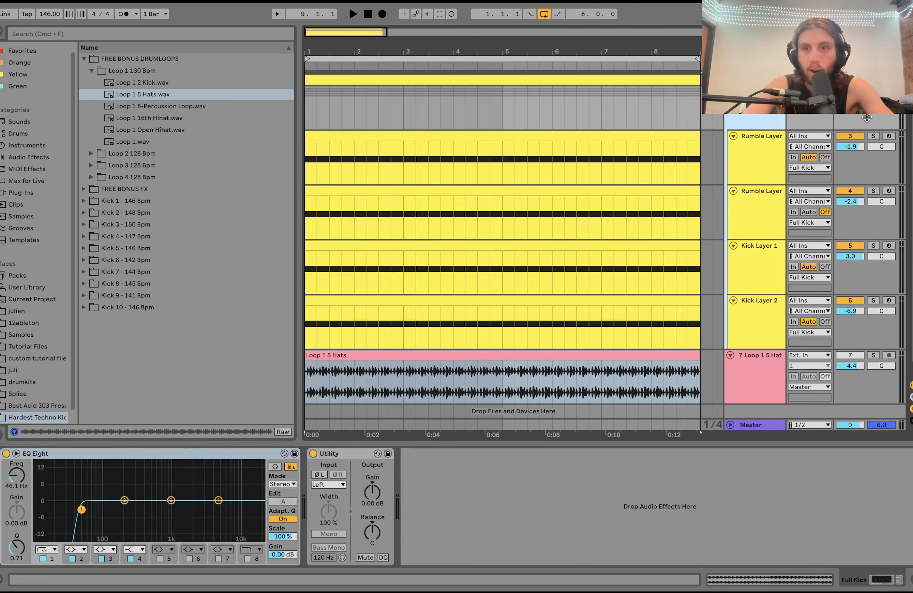
key("s")
key("space")
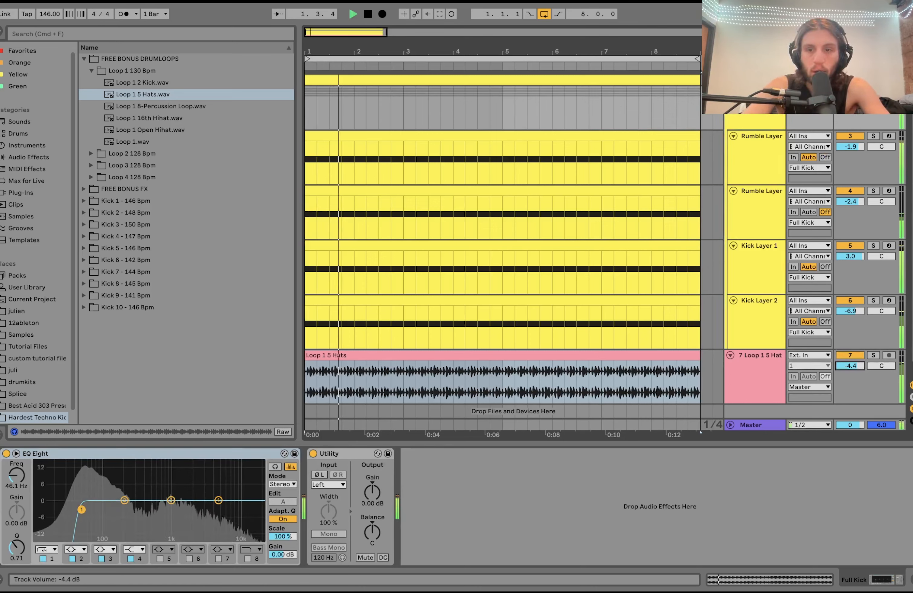
left_click_drag(851, 366, 851, 364)
key("space")
Step: Select the Master track, list the Audio Effects and check the track levels in Session View during playback
left_click(767, 424)
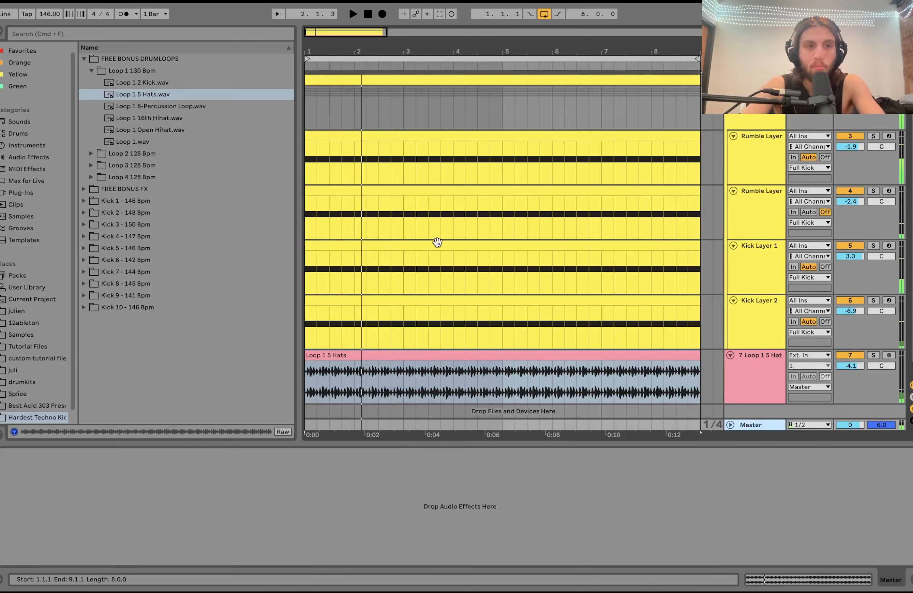
left_click(36, 158)
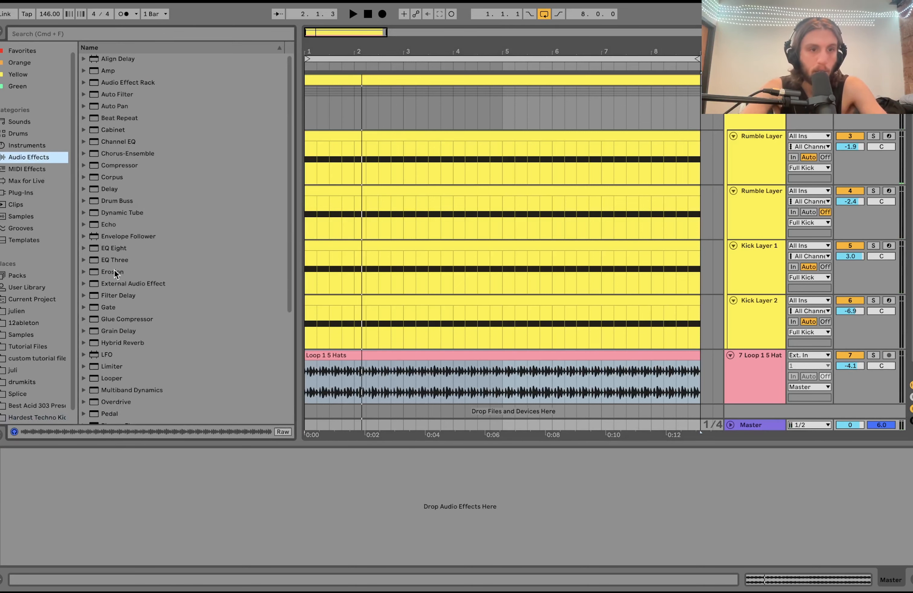
key("Tab")
key("space")
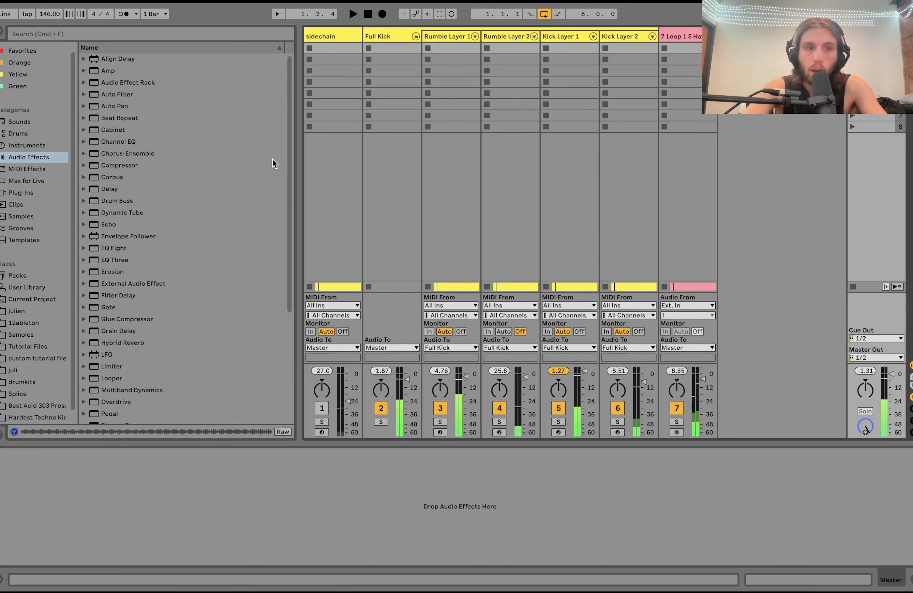
Step: Add a Limiter to the Master track and switch off EQ Eight on the Full Kick group
double_click(109, 366)
left_click(380, 36)
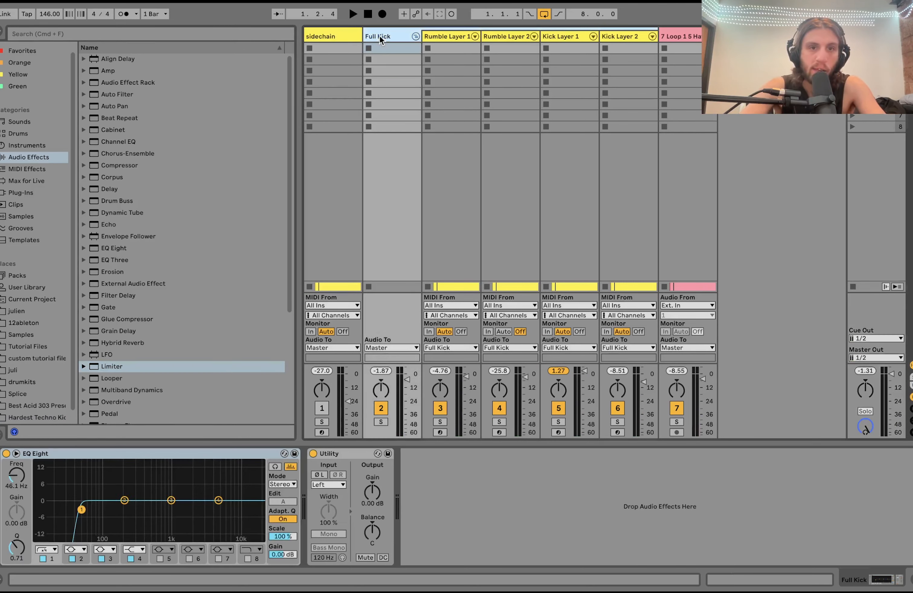
left_click(6, 455)
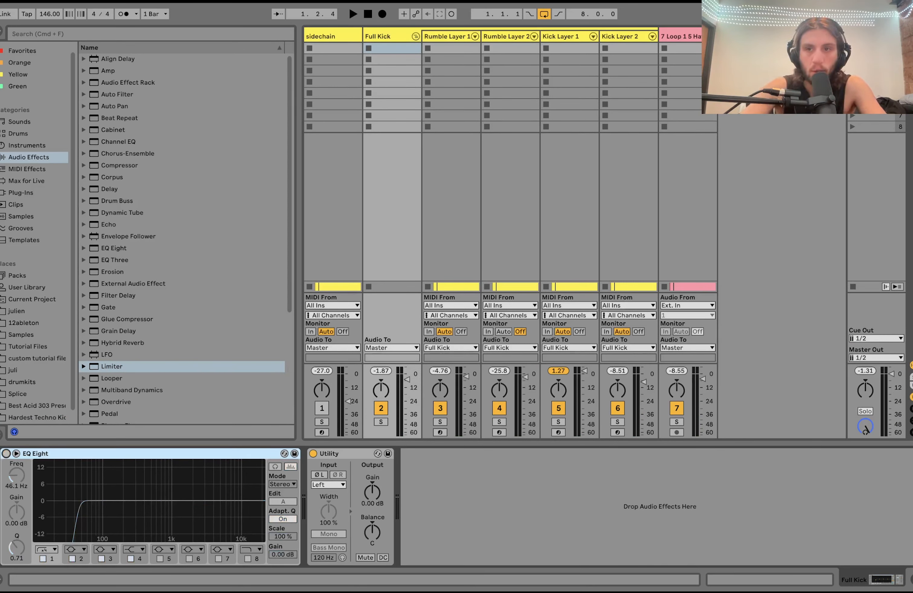
Step: Set the Master Limiter's ceiling to 0.00 dB and its gain to 9.00 dB while the kick and hats play
left_click(875, 36)
key("space")
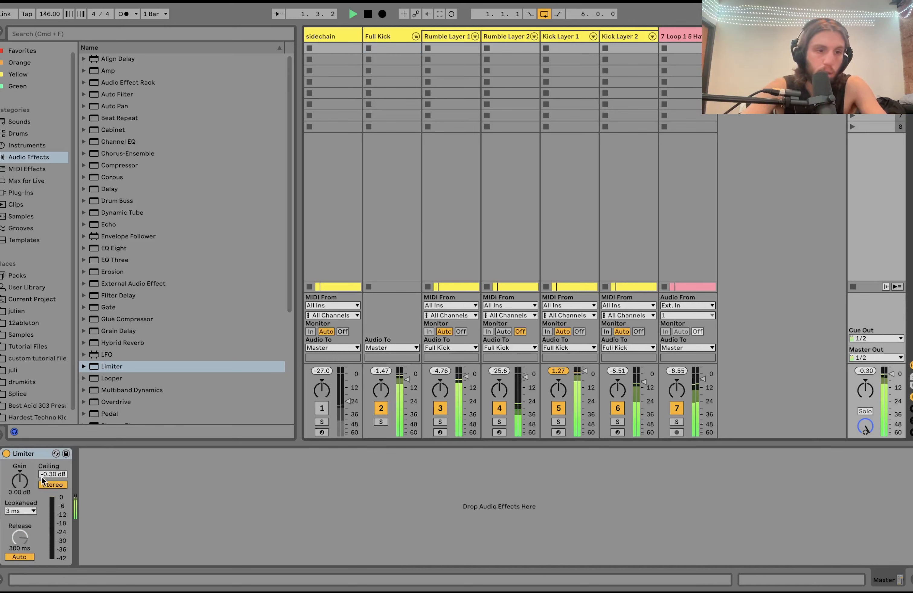
left_click_drag(52, 476, 16, 457)
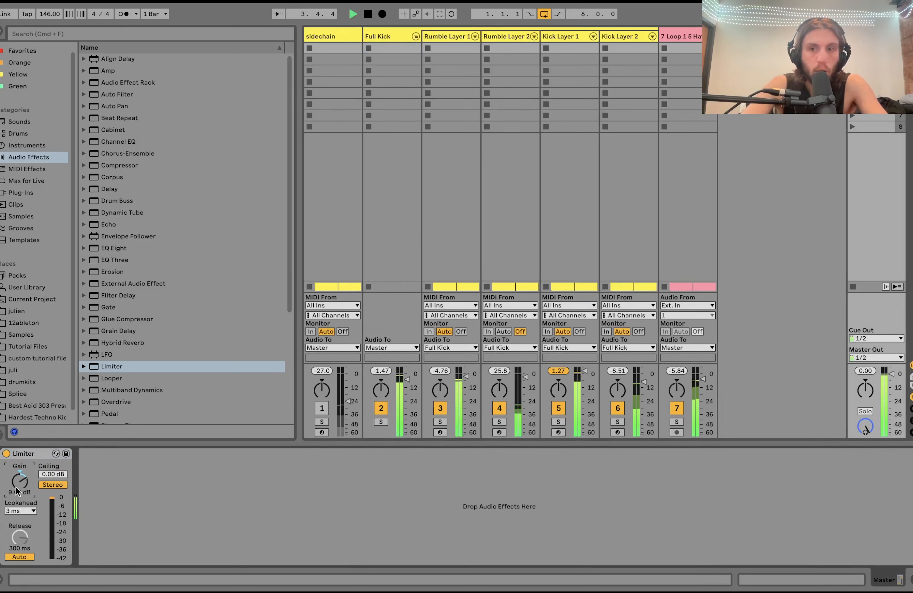
key("Tab")
key("Tab")
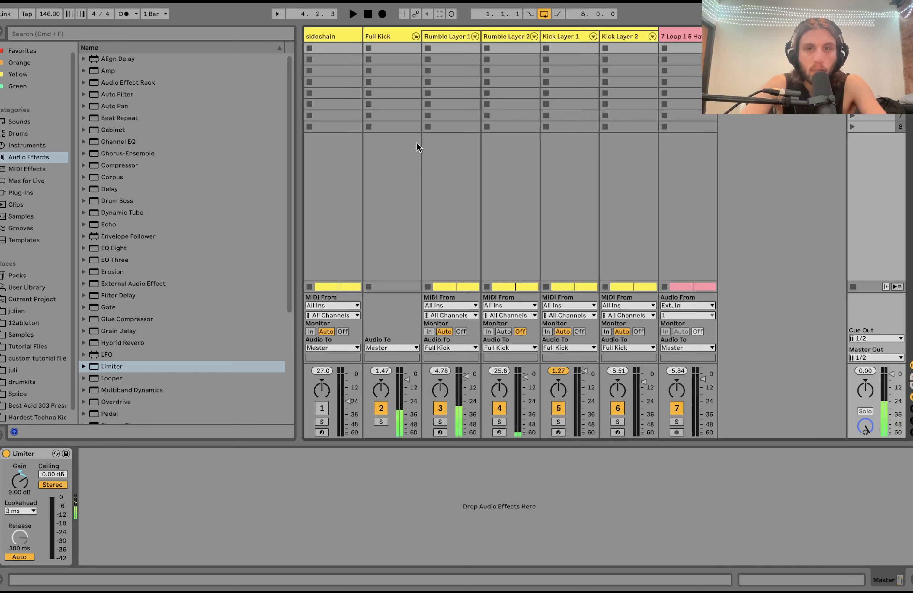
Step: Play the loop with the Full Kick group's EQ Eight off, switch the EQ back on and play again to compare
left_click(388, 36)
key("space")
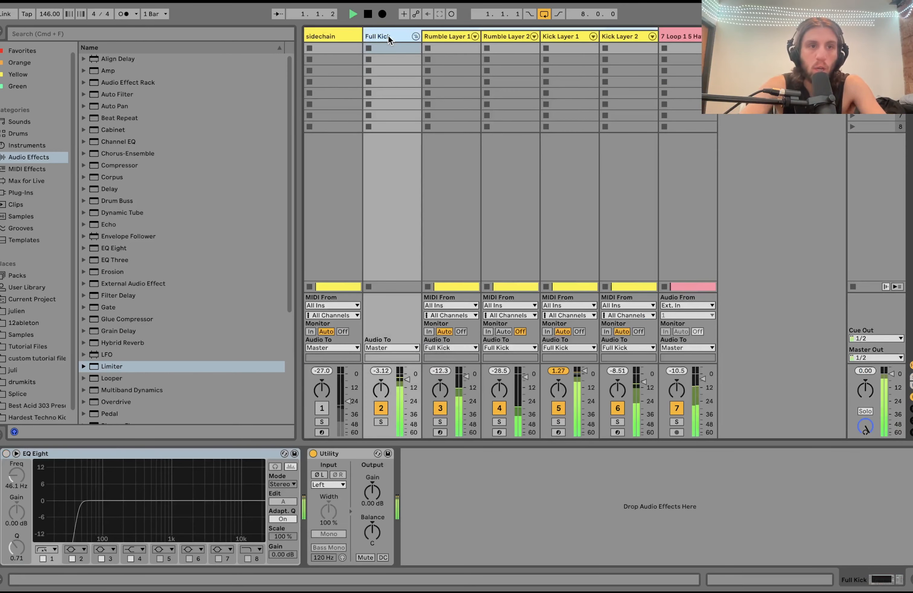
key("space")
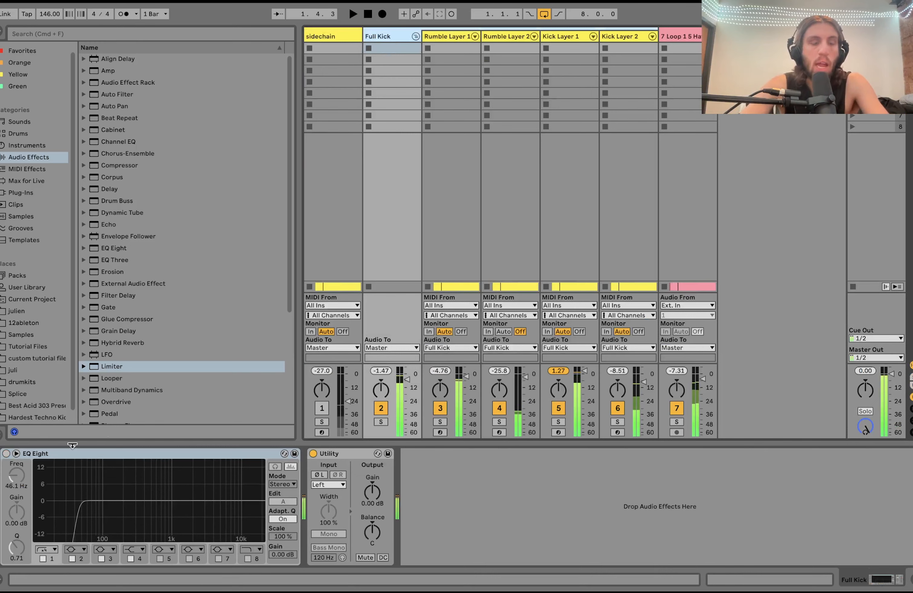
left_click(6, 454)
key("space")
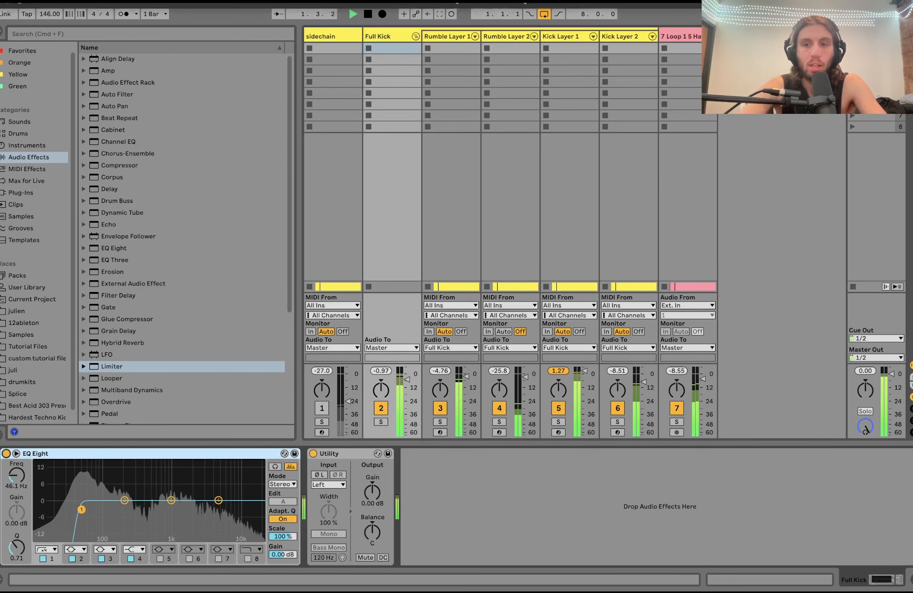
Step: Fine-tune the Master Limiter's gain while playing the kick and hats with the group EQ on
left_click(876, 36)
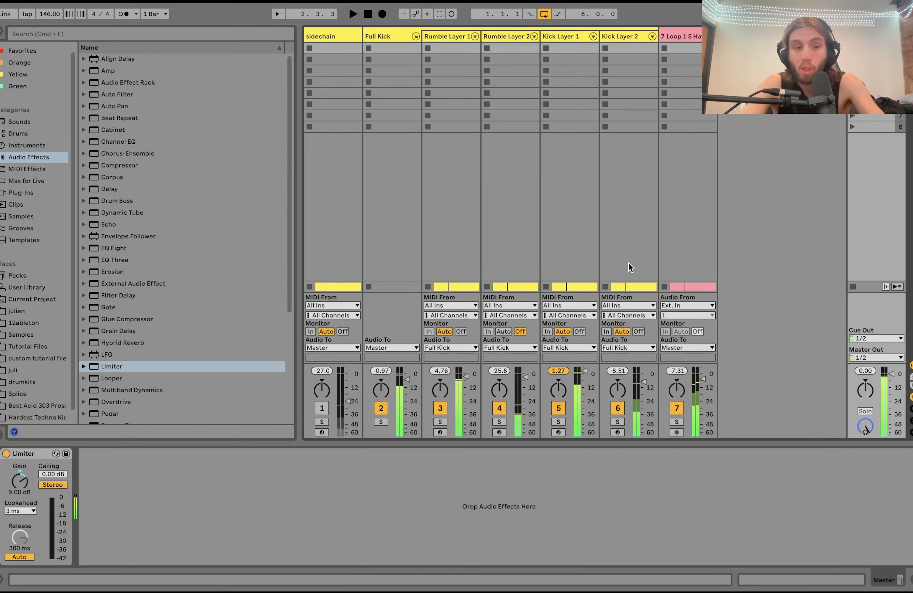
left_click(27, 479)
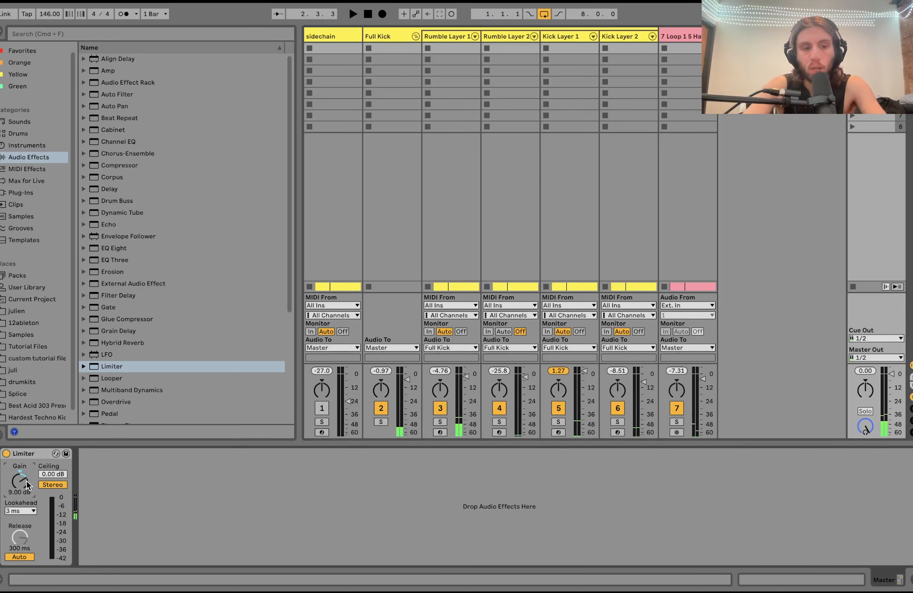
key("space")
left_click_drag(26, 481, 27, 478)
key("space")
Step: Delete the Limiter from the Master and the hats track, and return to the Full Kick group in Arrangement View
left_click(28, 456)
key("Delete")
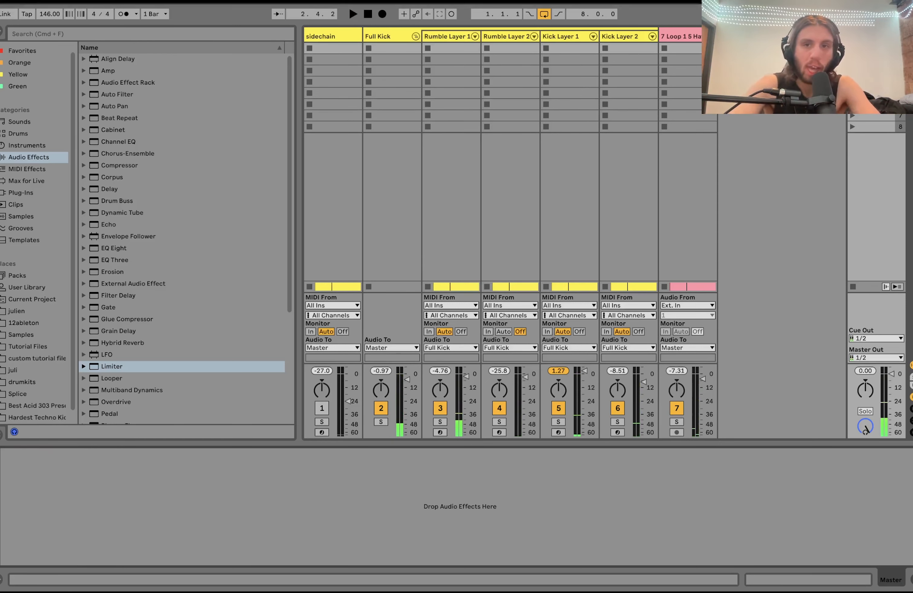
left_click(691, 43)
key("Delete")
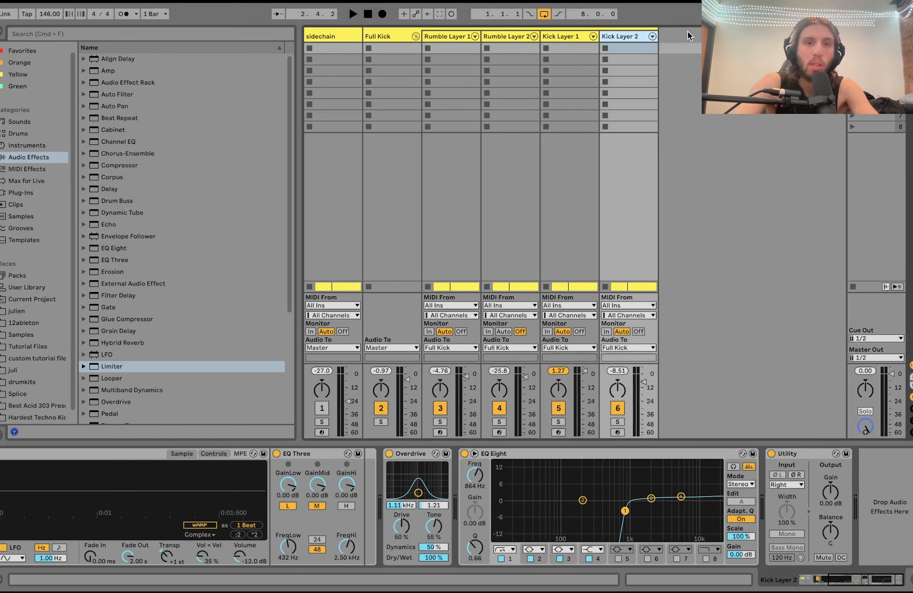
key("Tab")
left_click(754, 85)
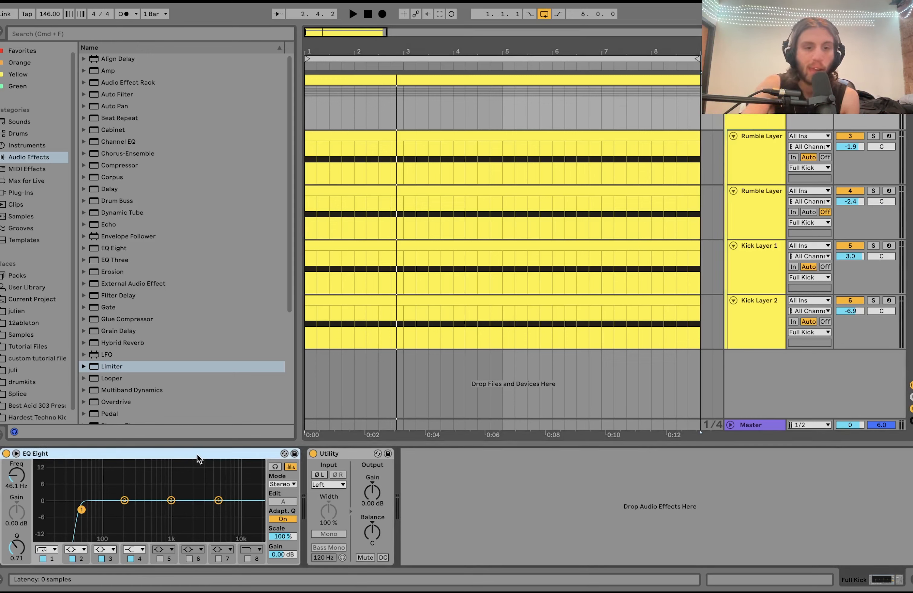
Step: Play the full kick, open the Hardest Techno Kicks folder, collapse the bonus drumloops and expand Kick 1 - 146 Bpm
key("space")
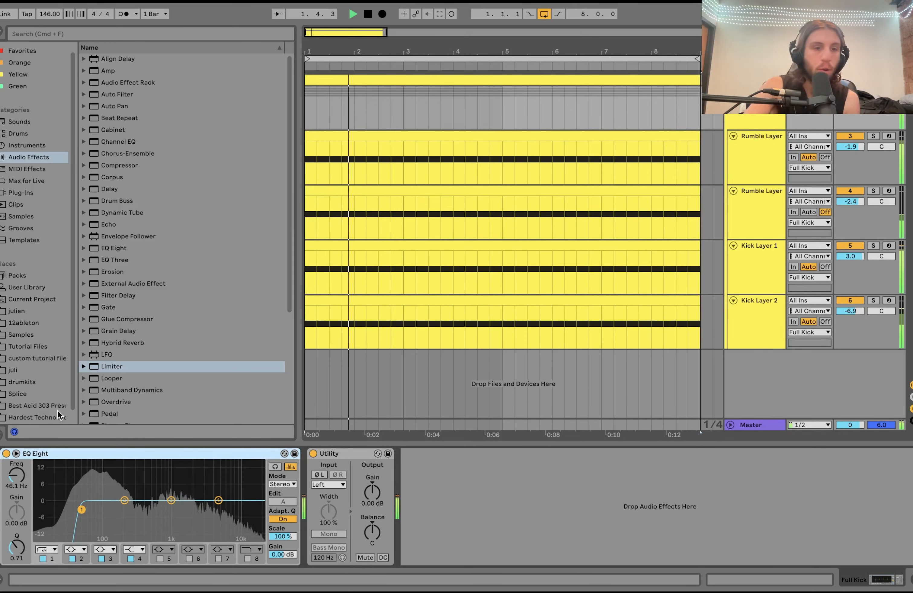
left_click(47, 418)
key("space")
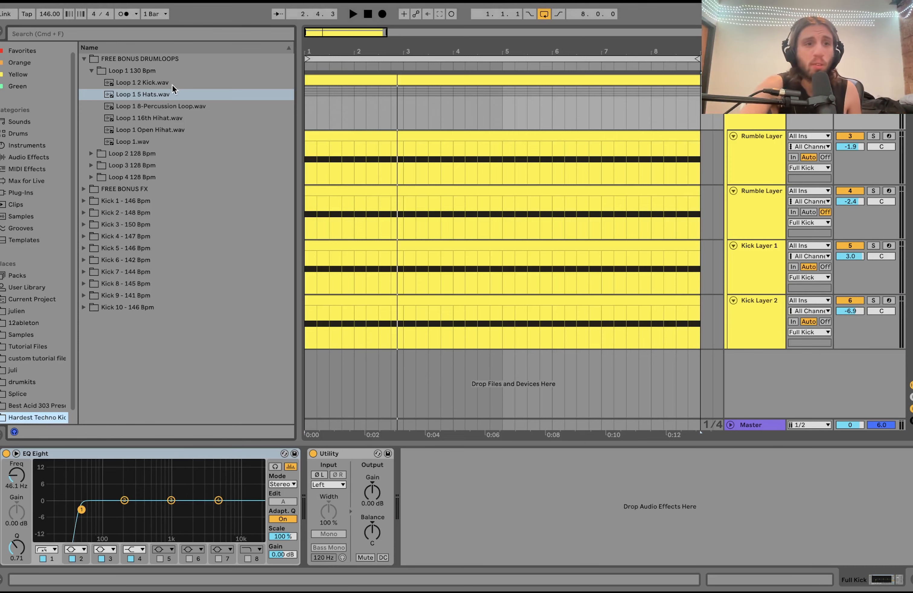
left_click(87, 59)
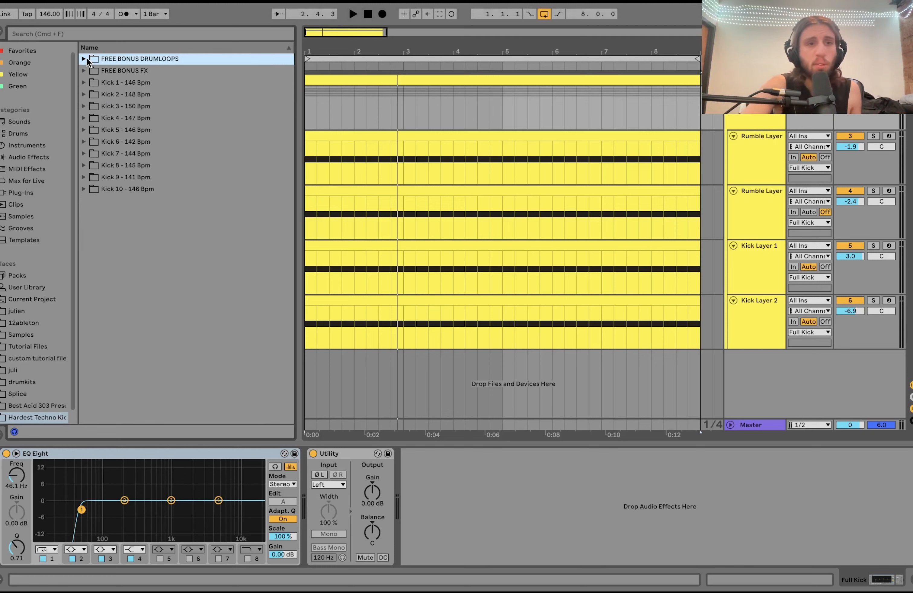
left_click(120, 81)
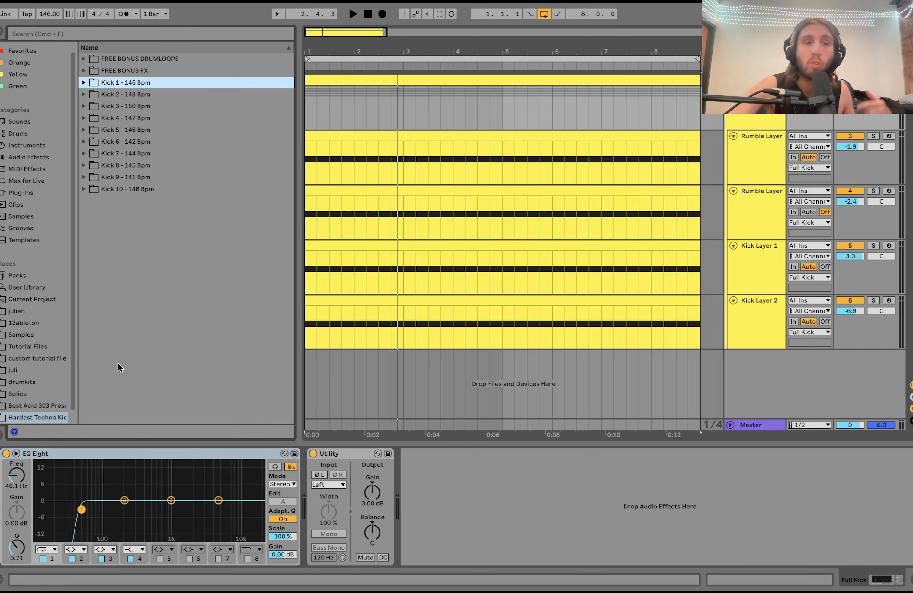
double_click(138, 85)
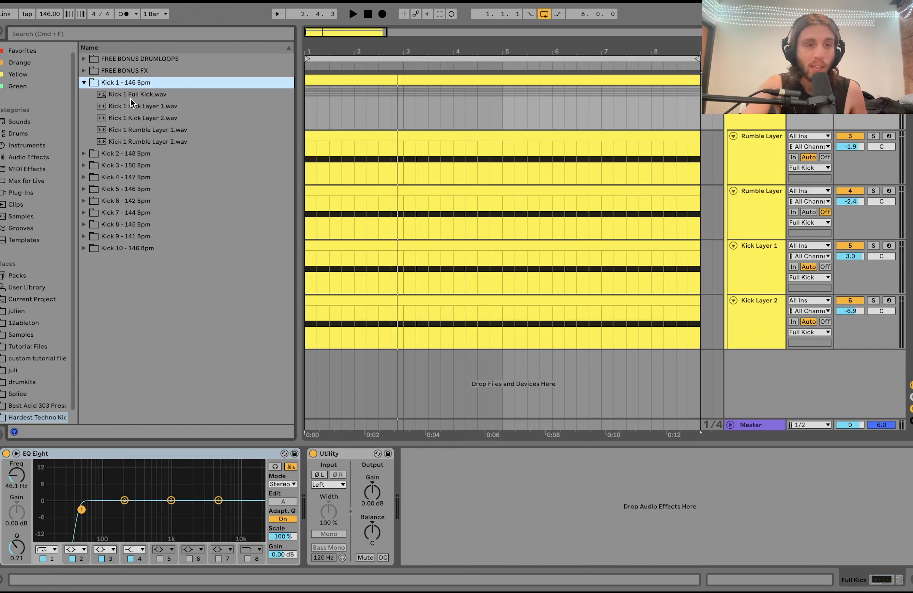
Step: Preview the Full Kick samples of Kick 10 - 146 Bpm, Kick 9 - 141 Bpm and Kick 8 - 145 Bpm
double_click(137, 248)
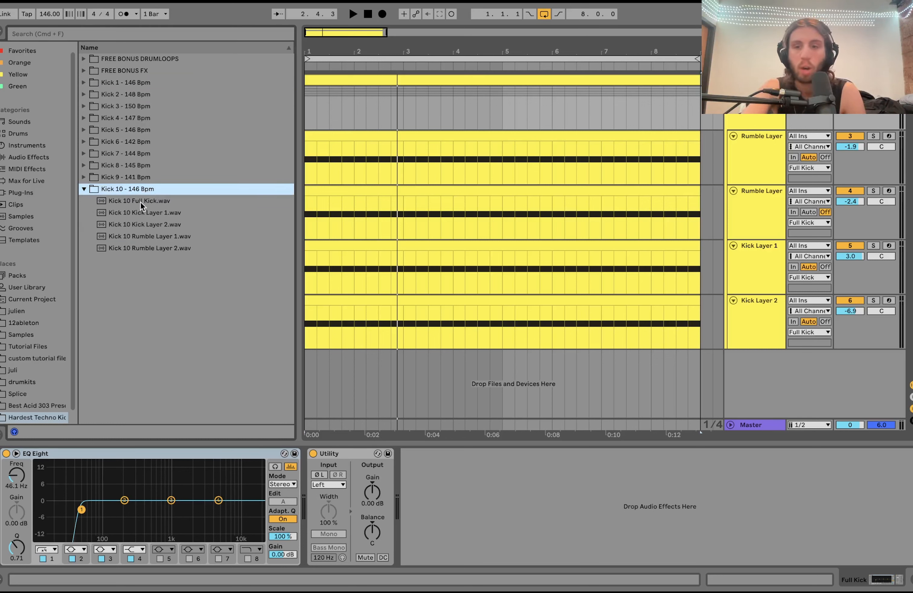
left_click(140, 201)
double_click(86, 180)
left_click(97, 188)
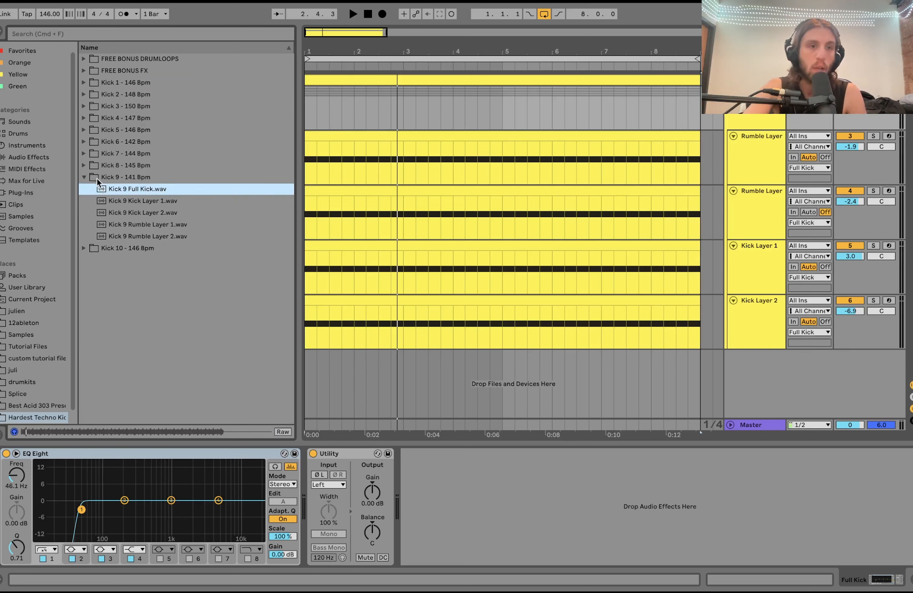
double_click(87, 165)
left_click(105, 177)
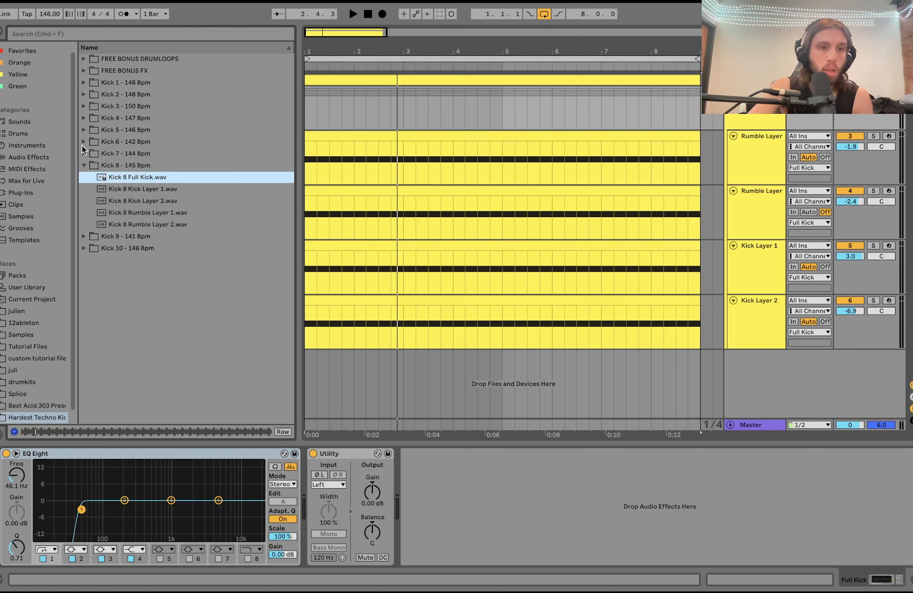
Step: Preview the Full Kick samples in the Kick 7, Kick 6, Kick 5 and Kick 4 folders
left_click(84, 153)
left_click(95, 163)
left_click(86, 144)
left_click(100, 153)
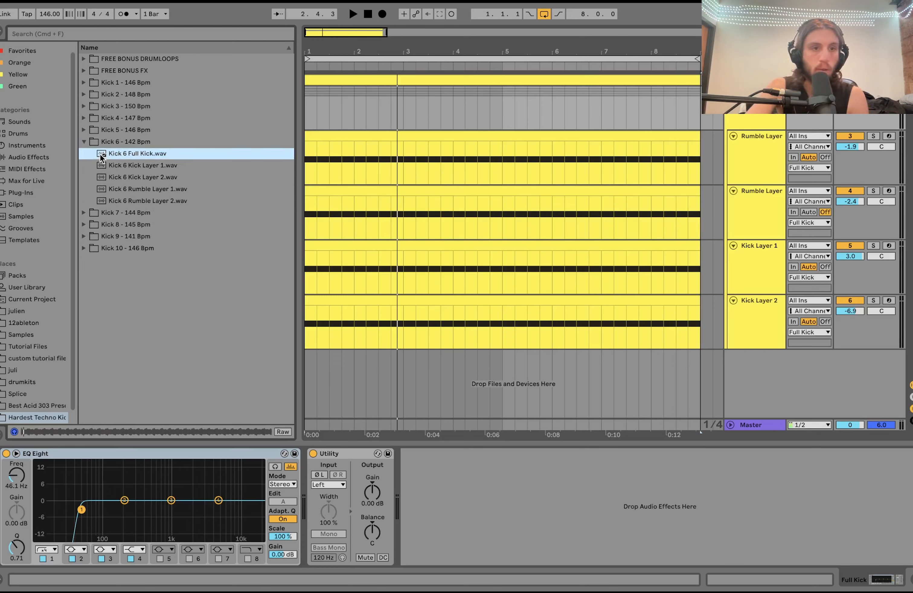
left_click(85, 129)
left_click(100, 141)
left_click(84, 115)
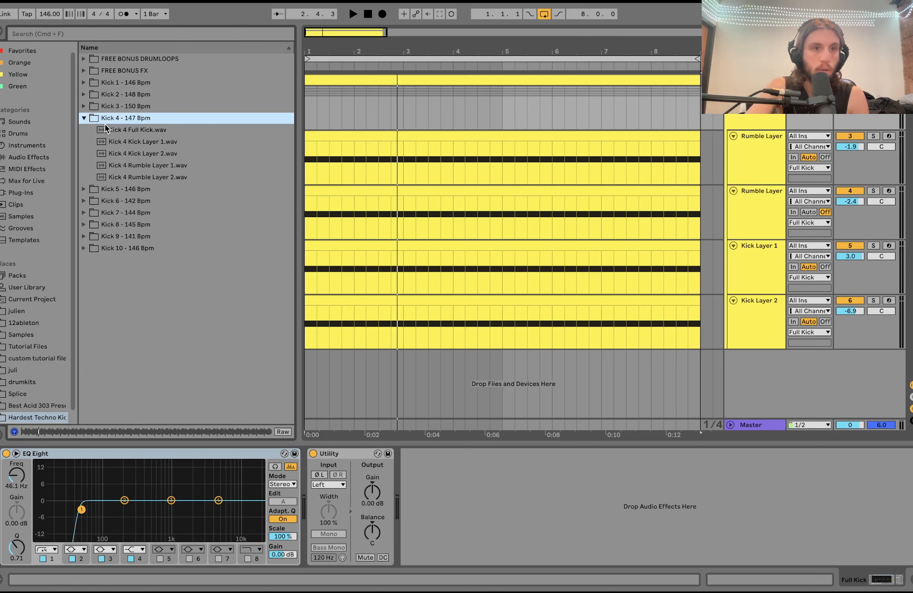
left_click(109, 129)
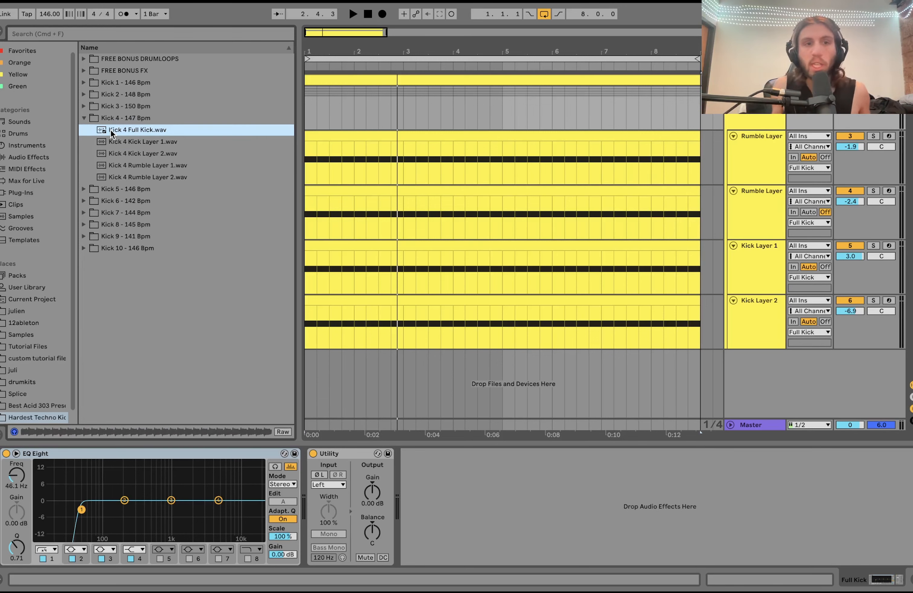